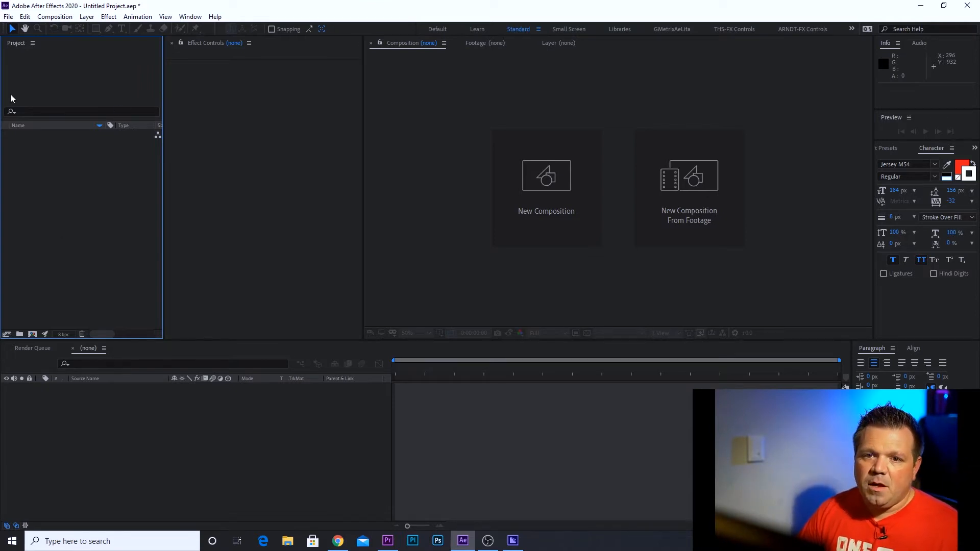
Open the Import File dialog and browse the B-Roll drive to the Aerial Footage > ExCel Center folder
click(8, 16)
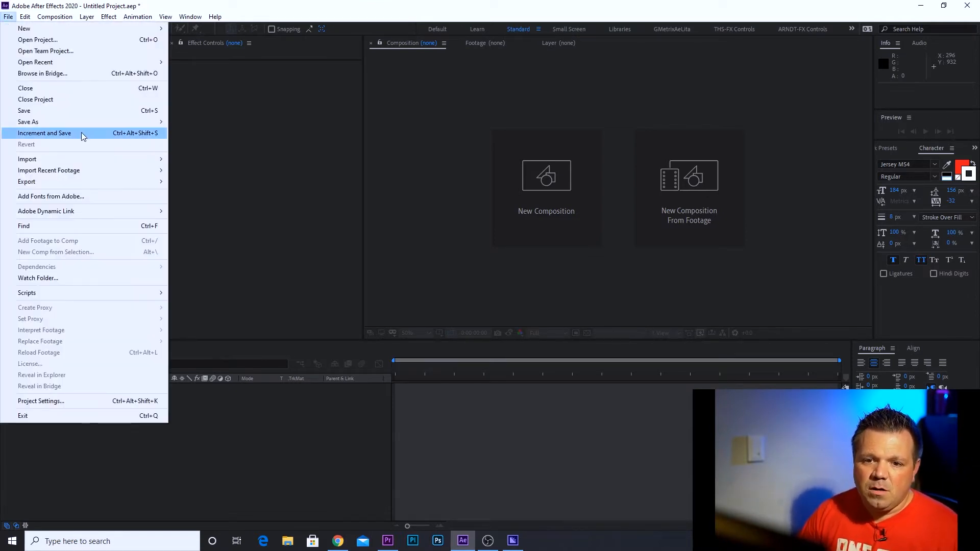
mouse_move(72, 158)
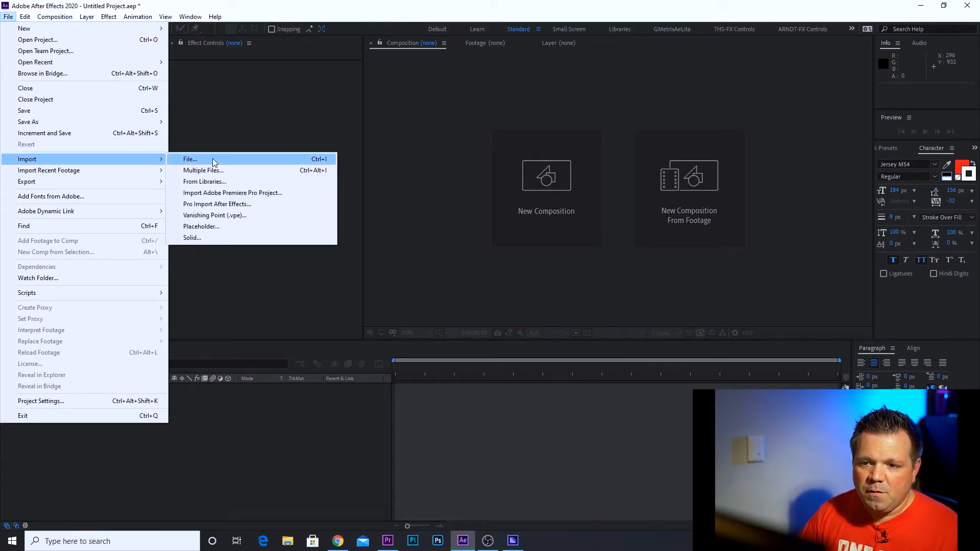
click(213, 160)
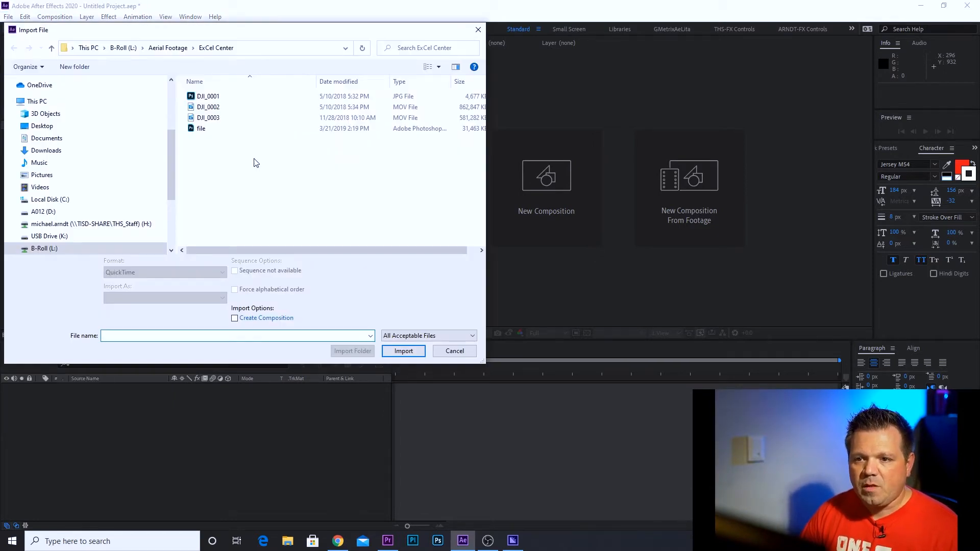
click(123, 48)
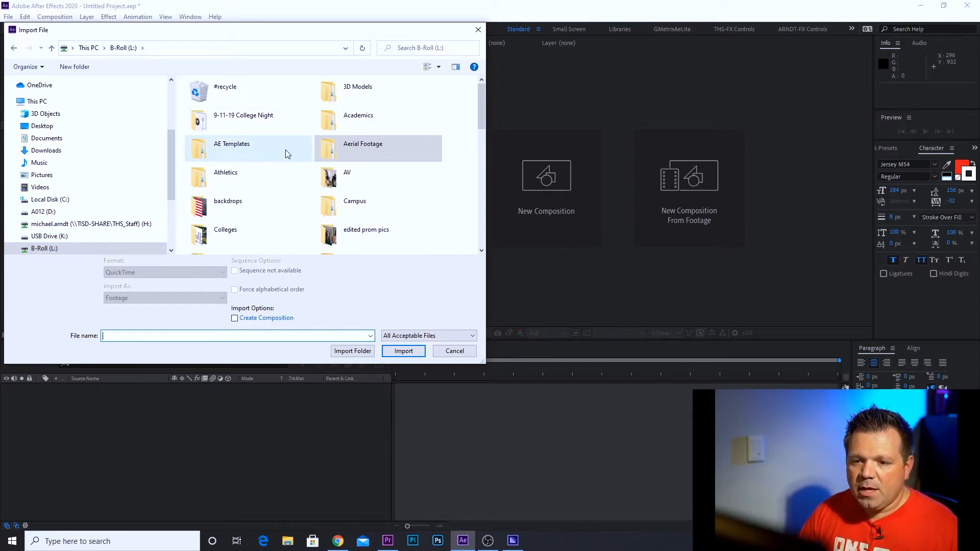
scroll(286, 149, down, 3)
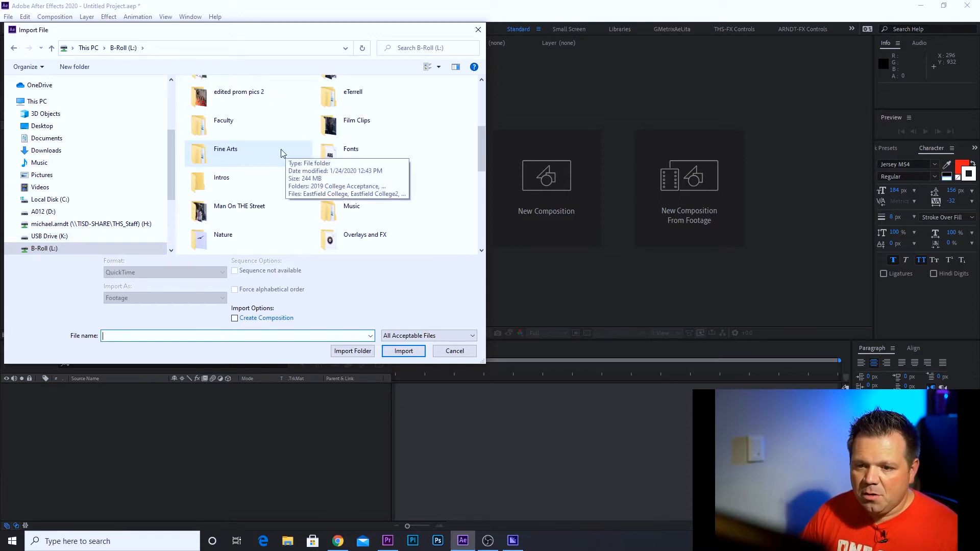
scroll(299, 192, down, 3)
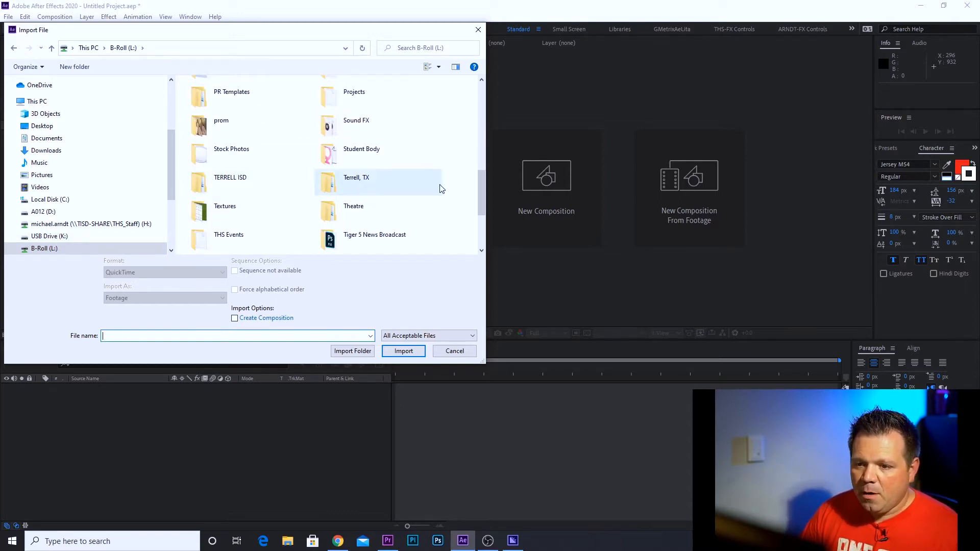
scroll(442, 189, up, 5)
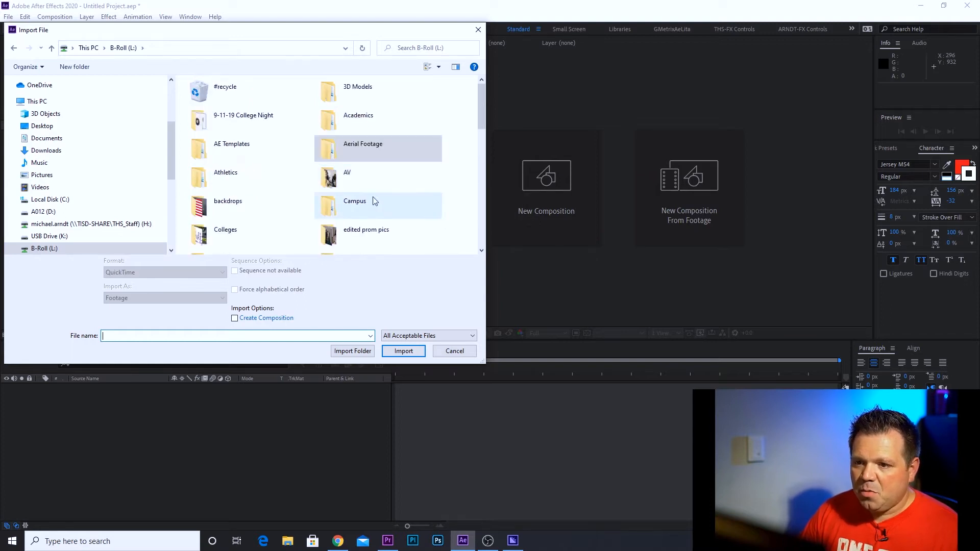
double_click(343, 145)
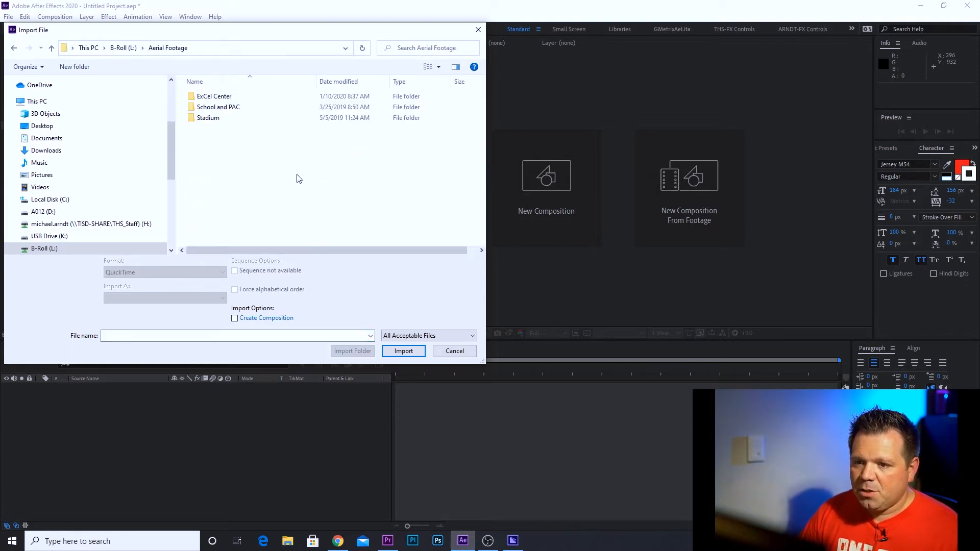
double_click(213, 97)
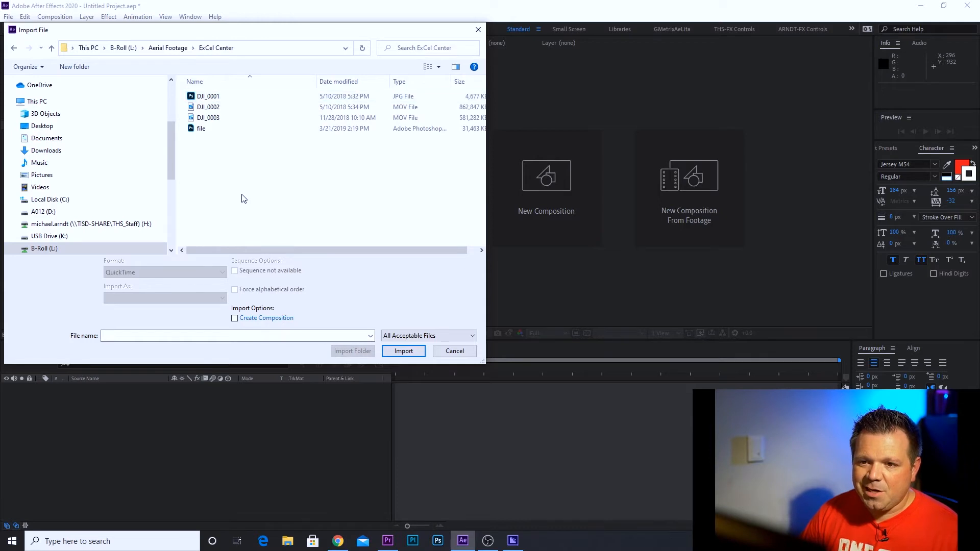
Import the clip DJI_0003 into the project as Footage
click(209, 118)
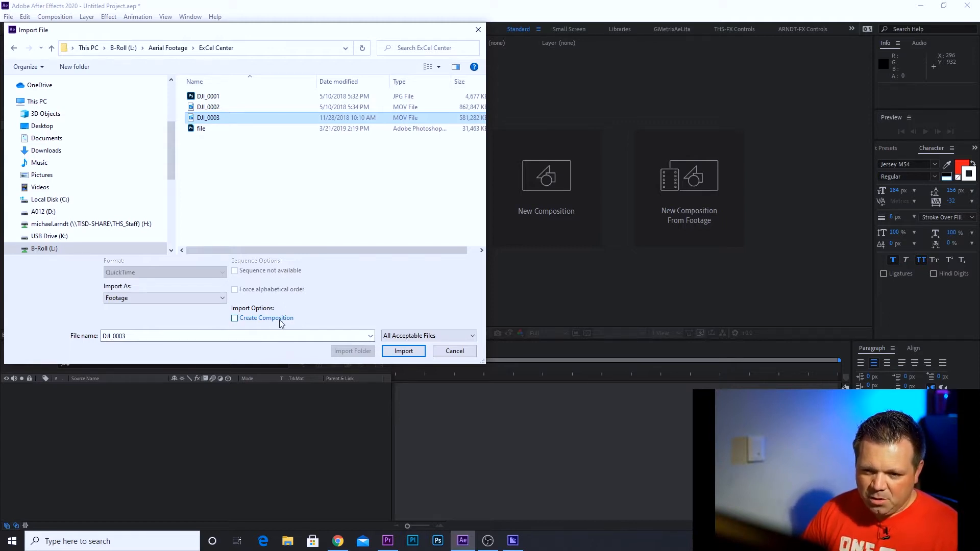
click(221, 299)
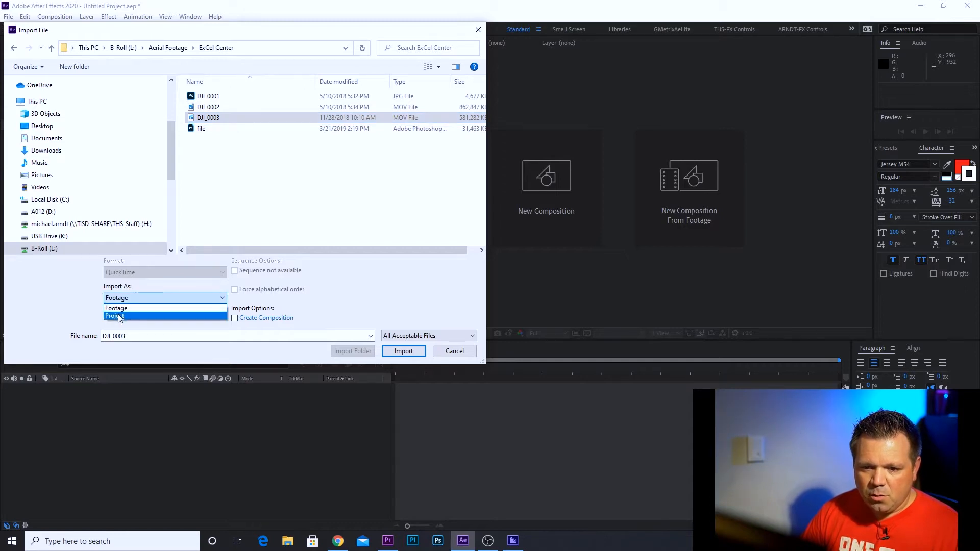
click(152, 309)
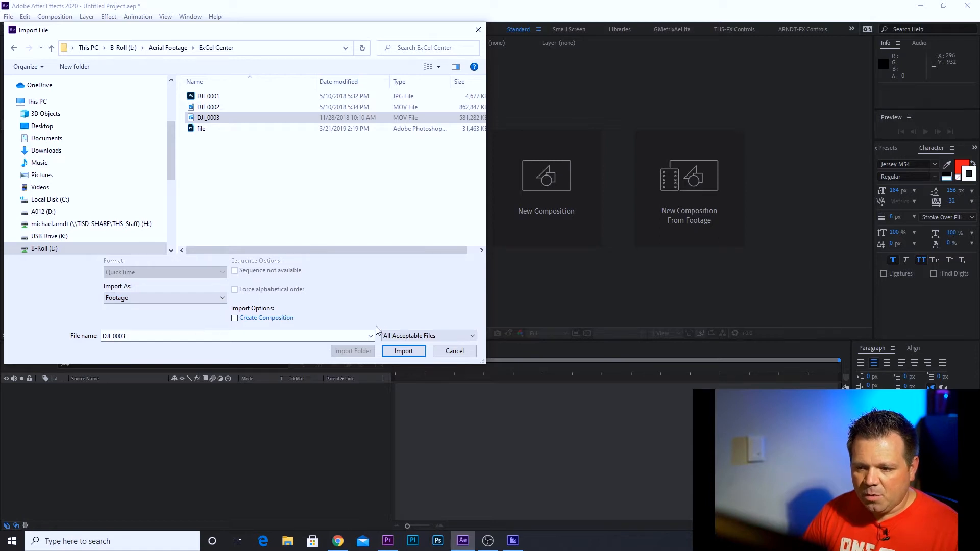
click(404, 351)
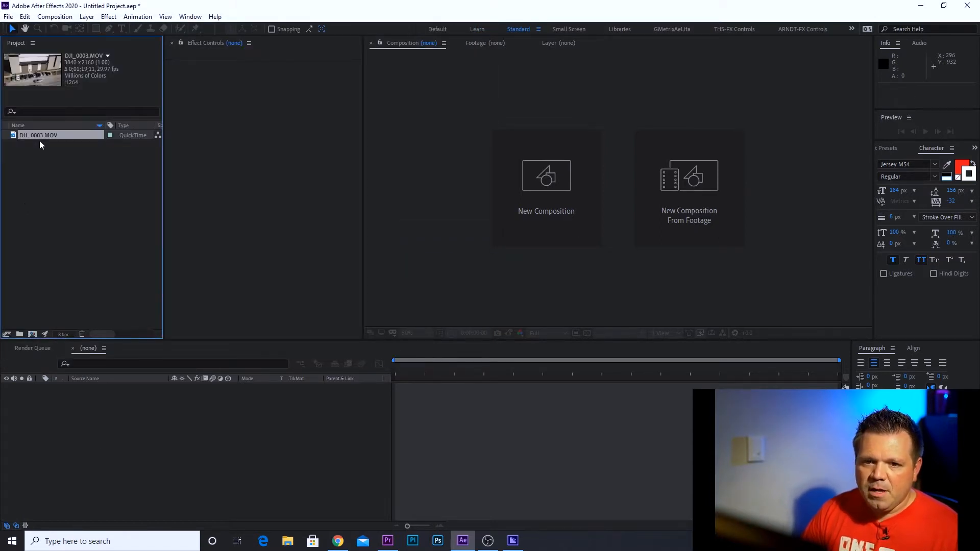
Create a new composition named Title Slate
click(84, 167)
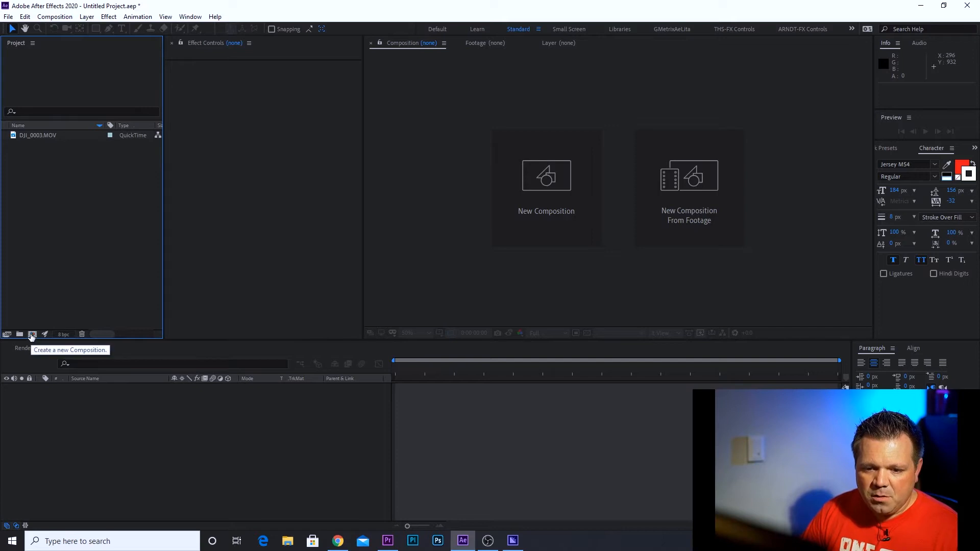
click(31, 336)
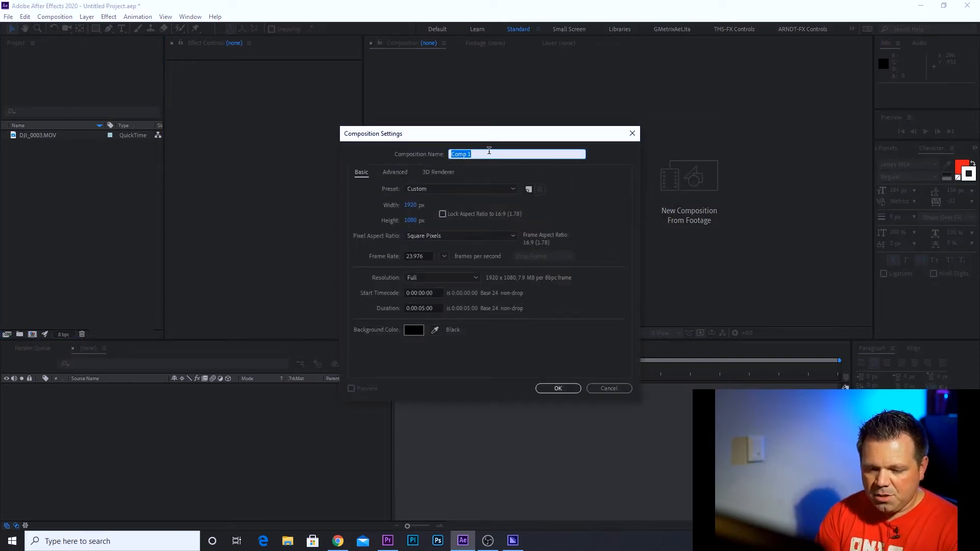
text(Title Slate)
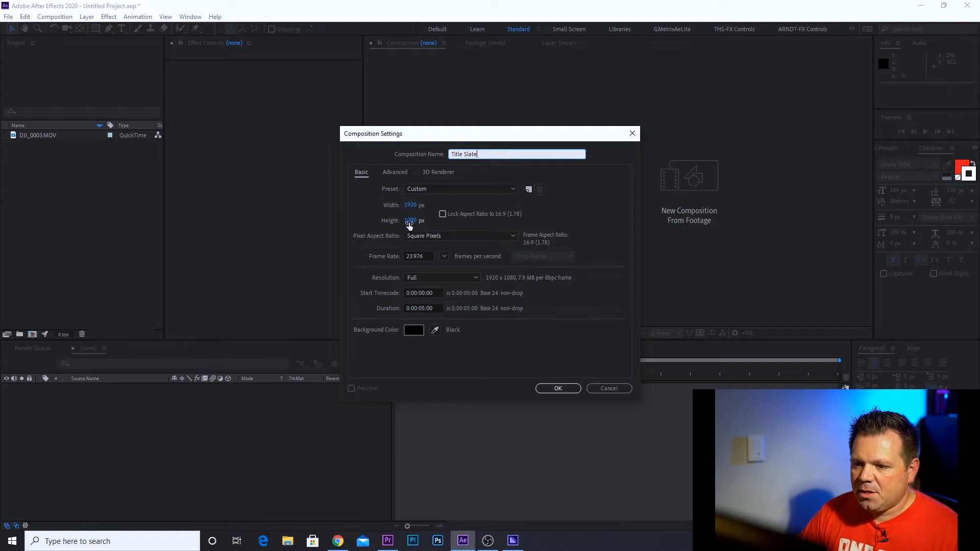
Set the composition's frame rate to 23.976 frames per second
click(444, 256)
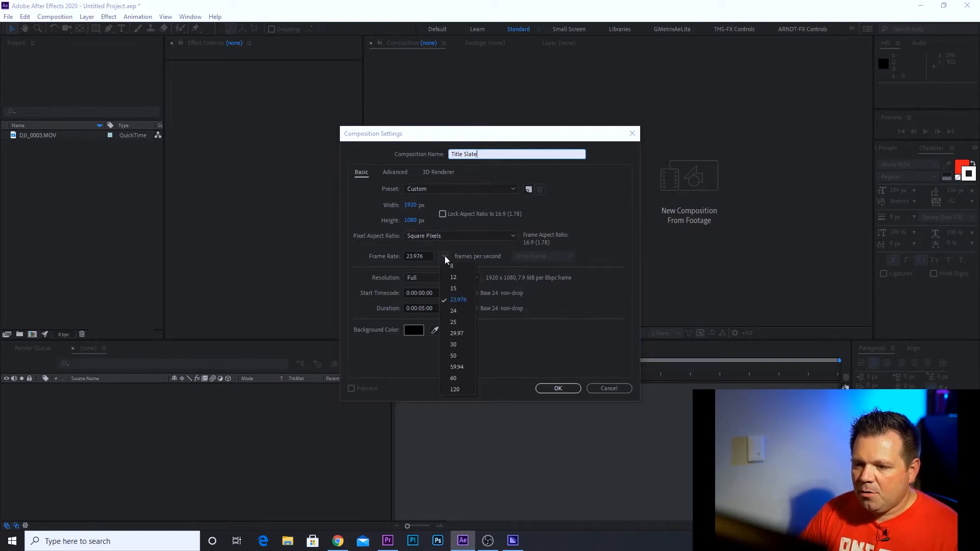
click(455, 345)
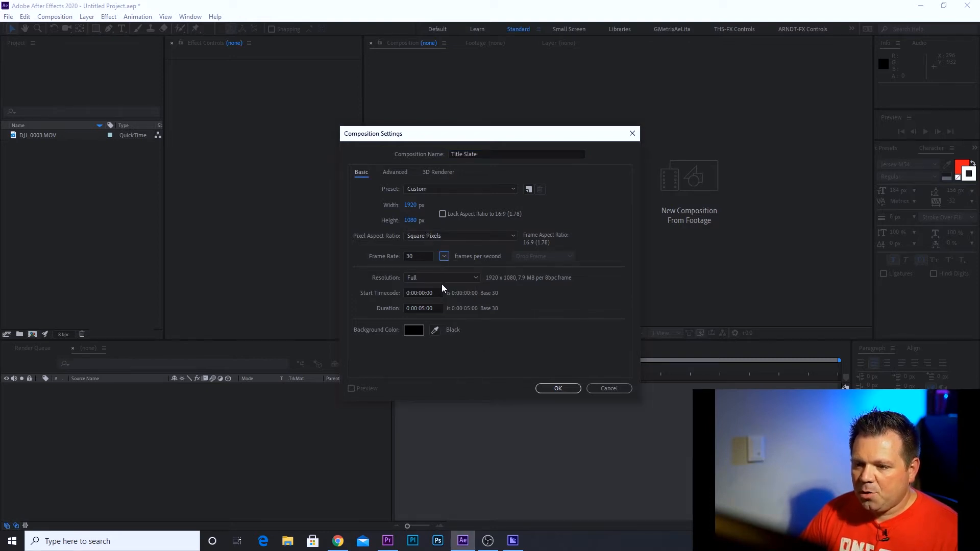
click(444, 257)
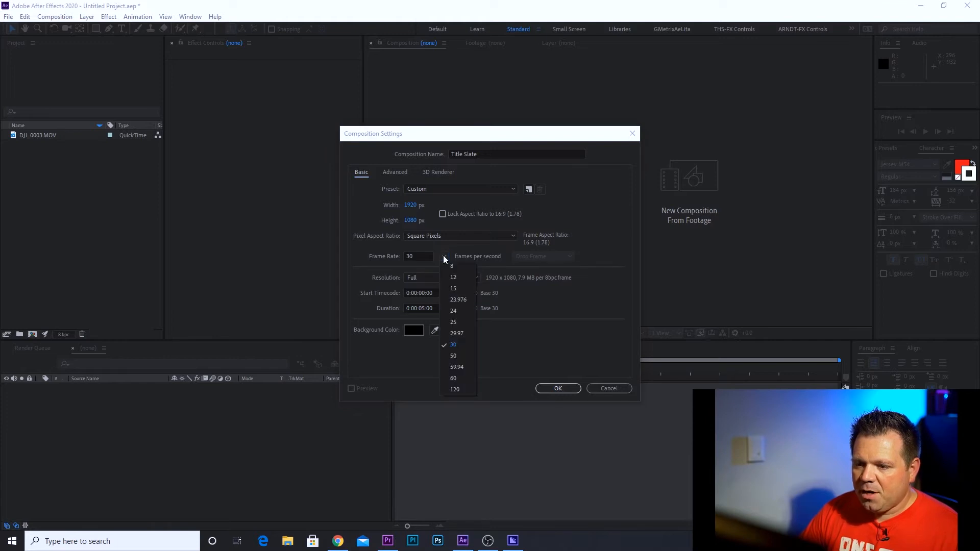
click(456, 299)
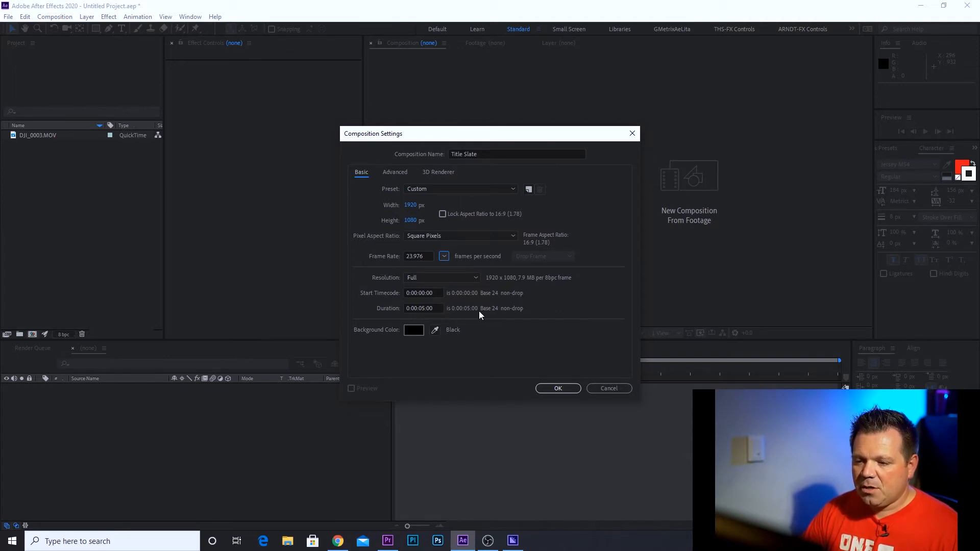
Set the composition duration to 0:00:05:00 and confirm the composition settings
click(424, 308)
text(05)
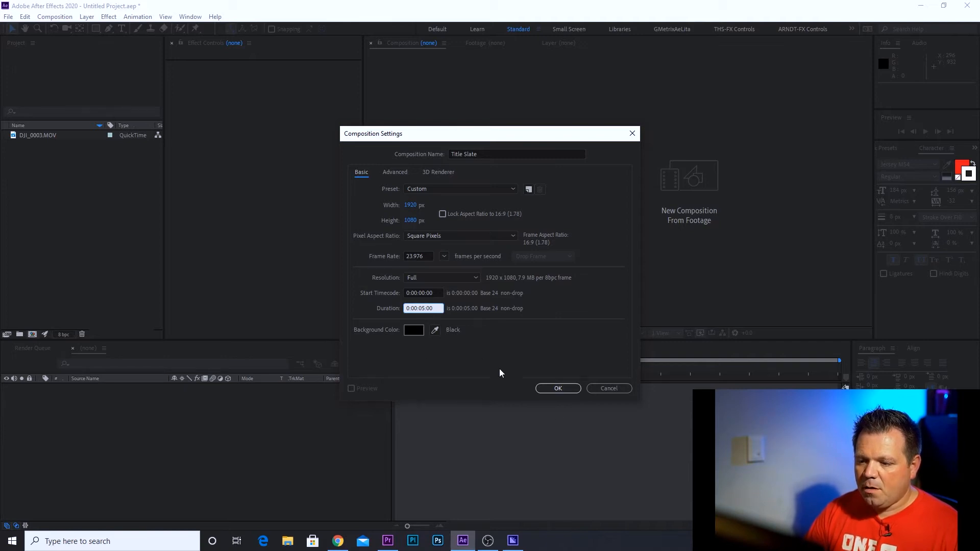
click(559, 390)
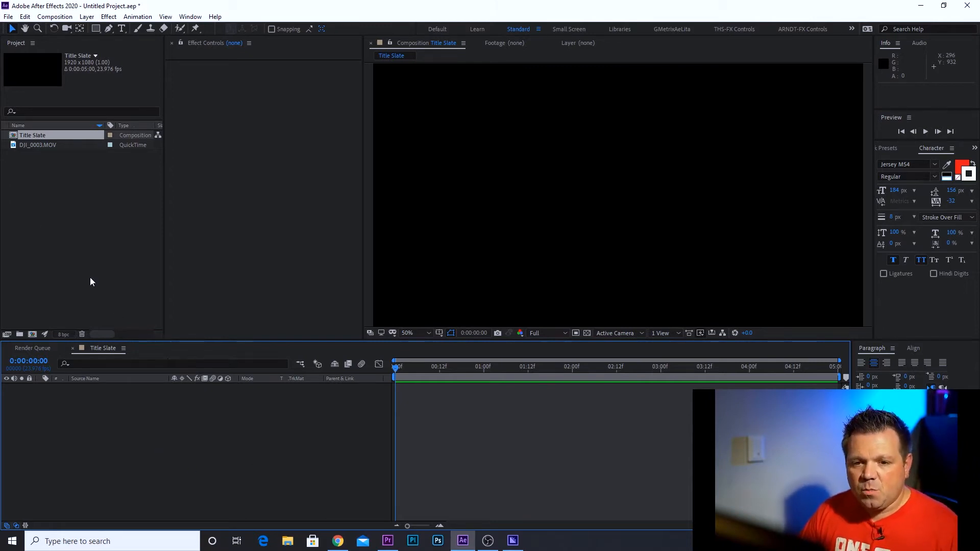
Open DJI_0003 in the Footage viewer at Fit zoom and scrub through it to find a usable section
click(28, 144)
double_click(13, 145)
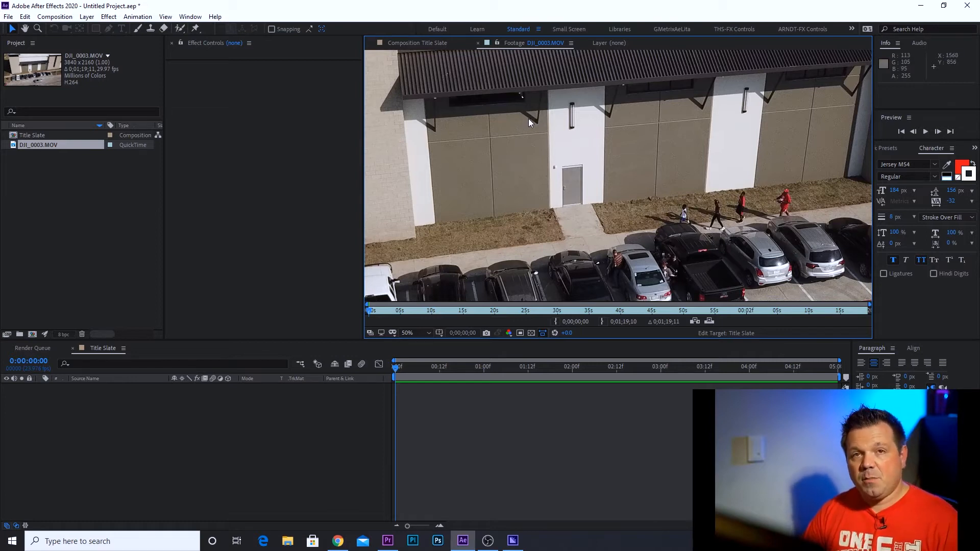
drag(369, 310, 588, 308)
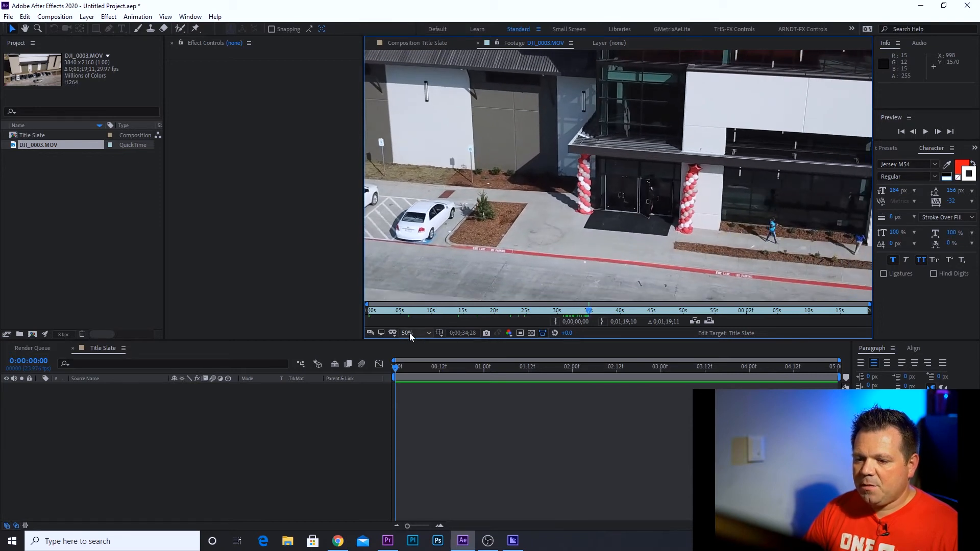
click(410, 332)
click(418, 344)
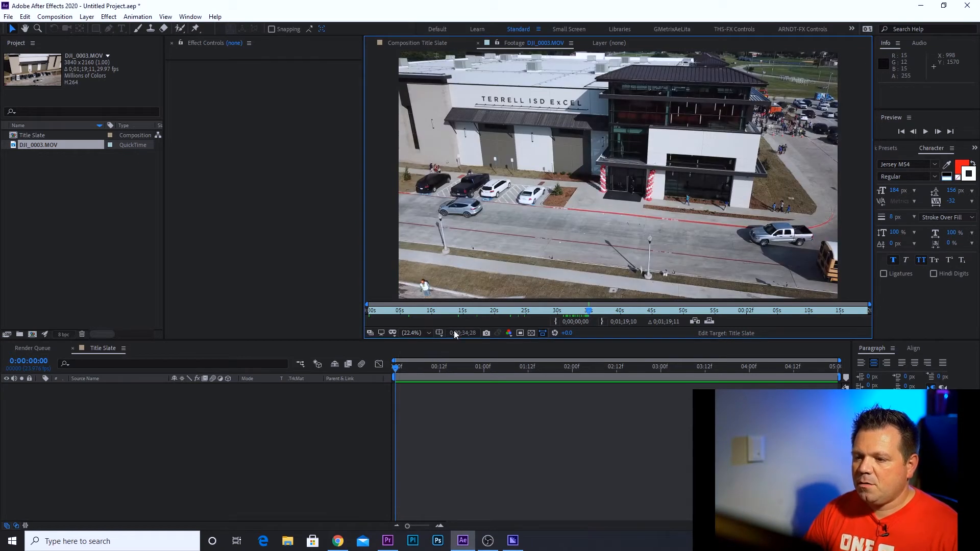
click(584, 312)
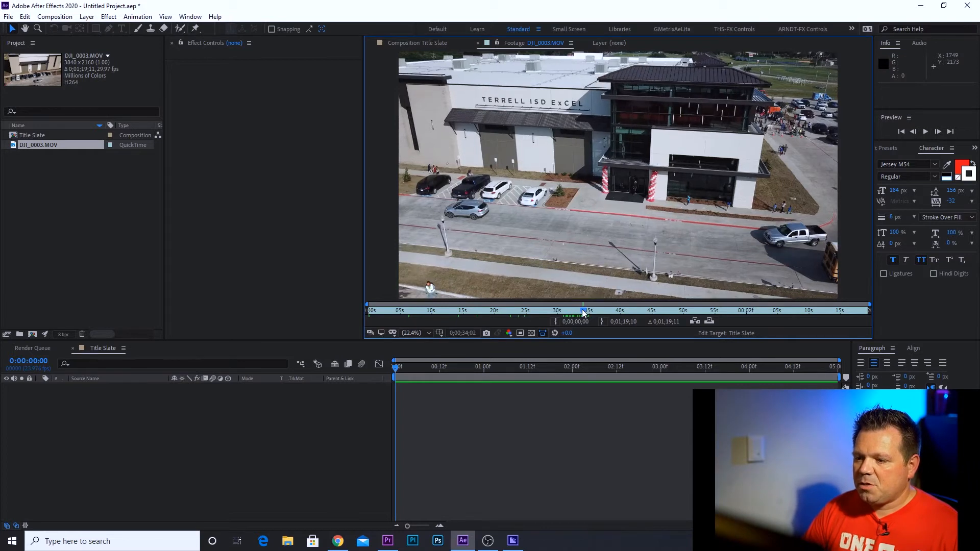
mouse_move(584, 313)
mouse_down()
mouse_move(561, 314)
mouse_move(572, 314)
mouse_up()
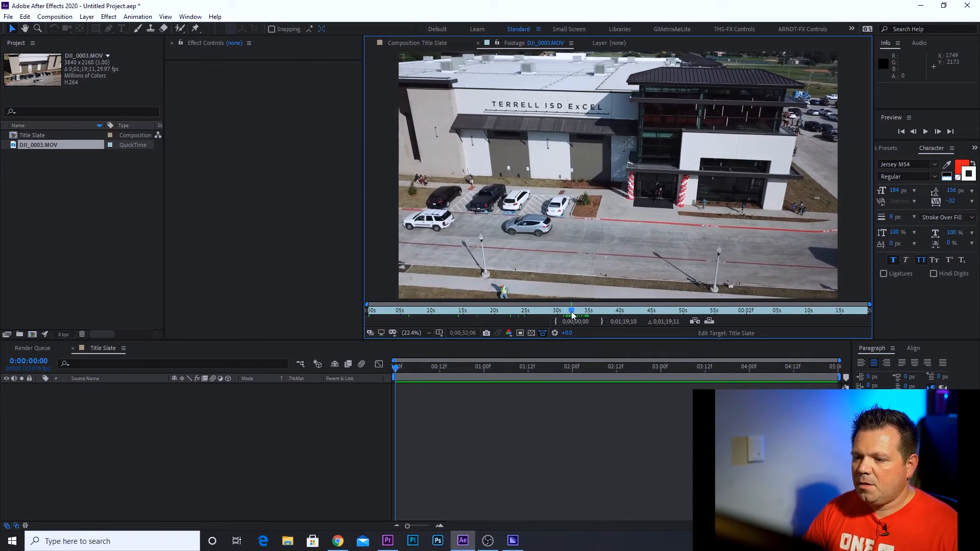
Trim DJI_0003 to about 0;00;33;12 through 0;00;42;02 and overlay-edit it into the Title Slate composition
click(555, 321)
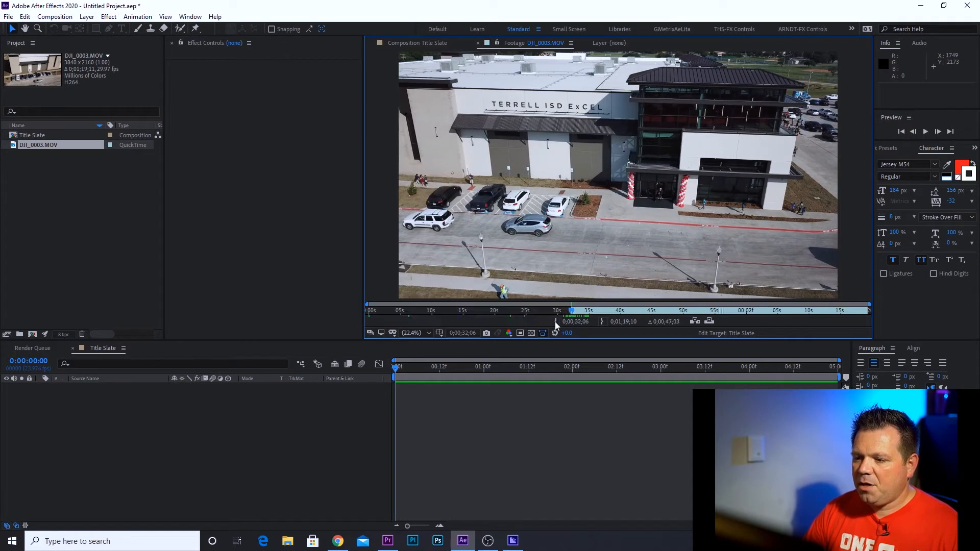
drag(572, 311, 635, 304)
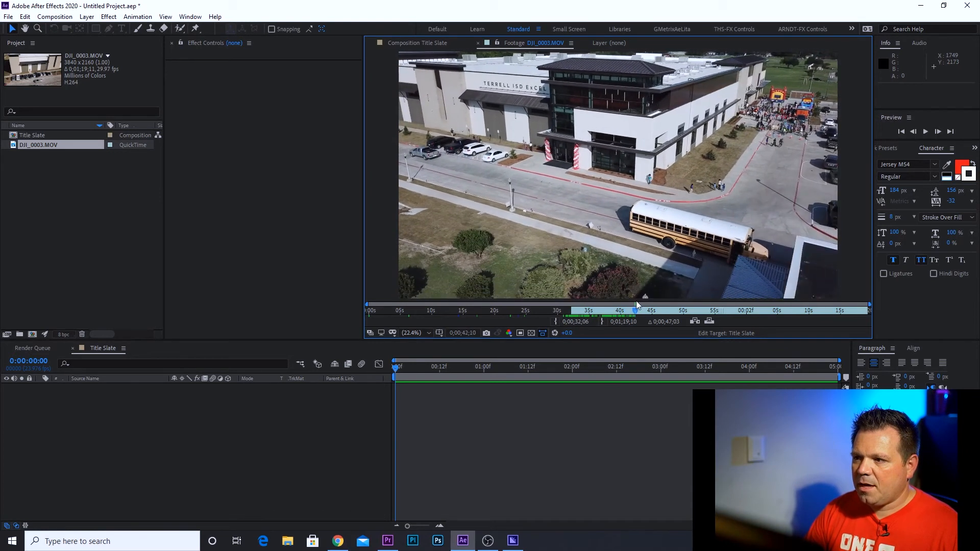
click(602, 321)
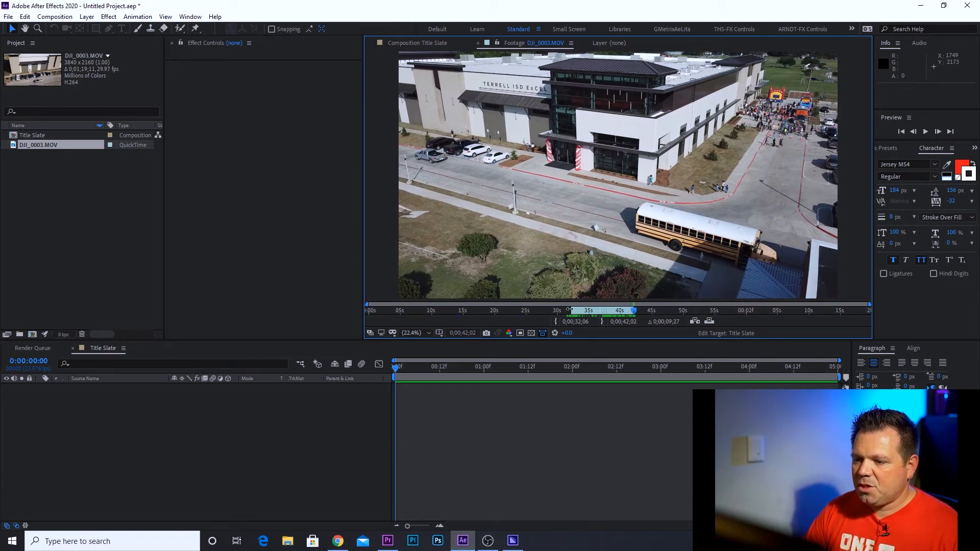
drag(569, 310, 585, 309)
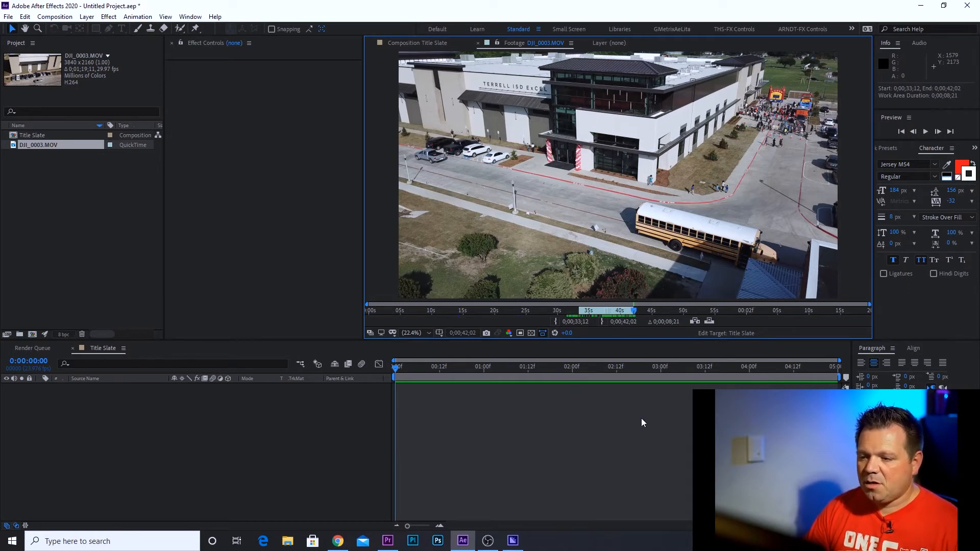
click(709, 321)
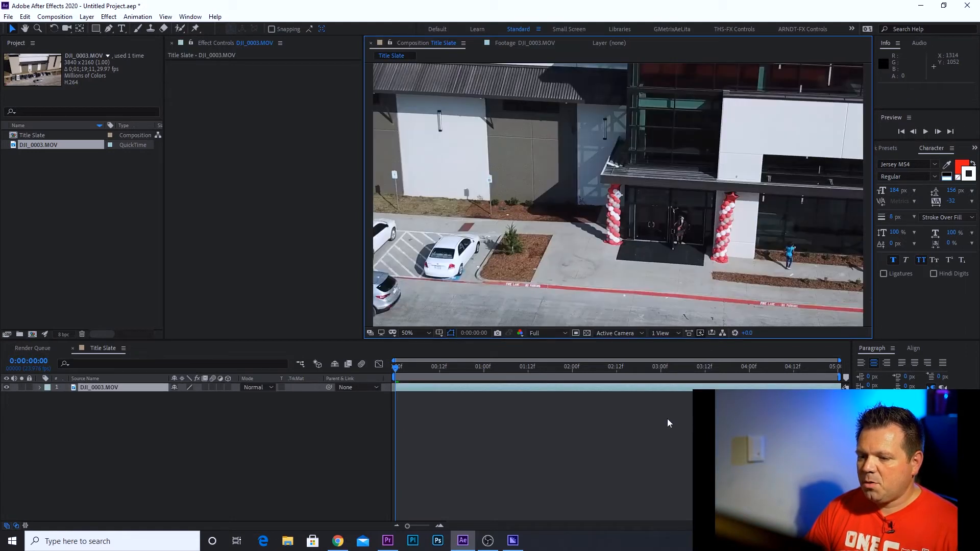
Scale the DJI_0003 footage layer to 52% in the Title Slate composition
drag(396, 368, 439, 373)
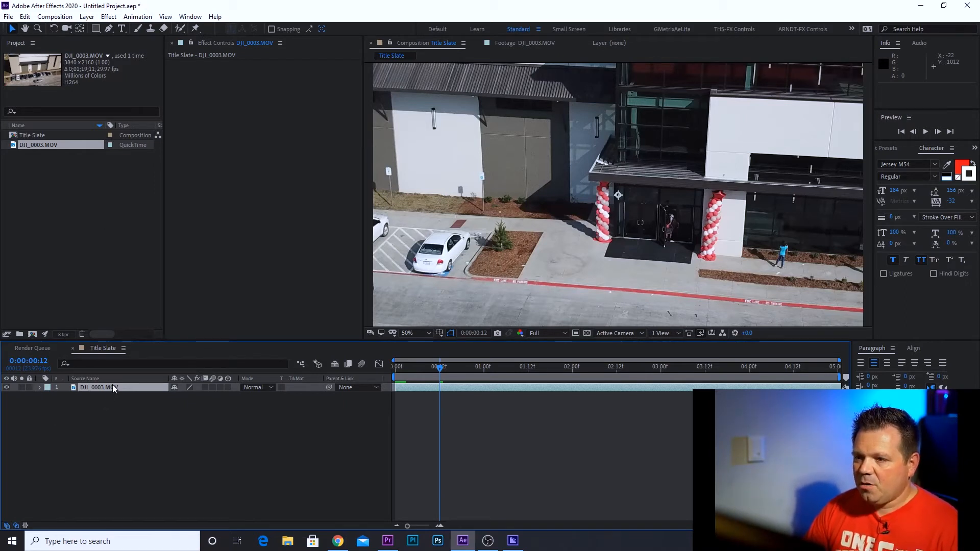
click(41, 388)
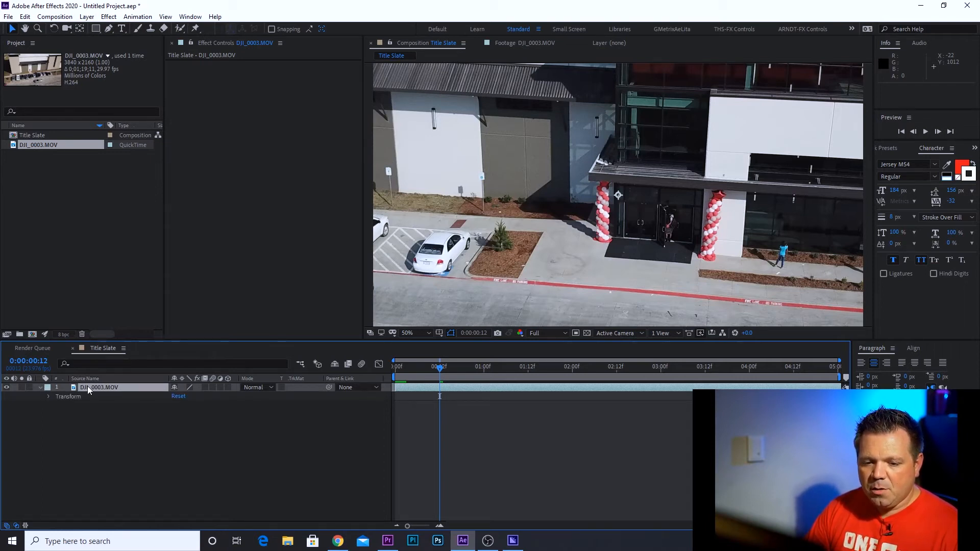
click(49, 397)
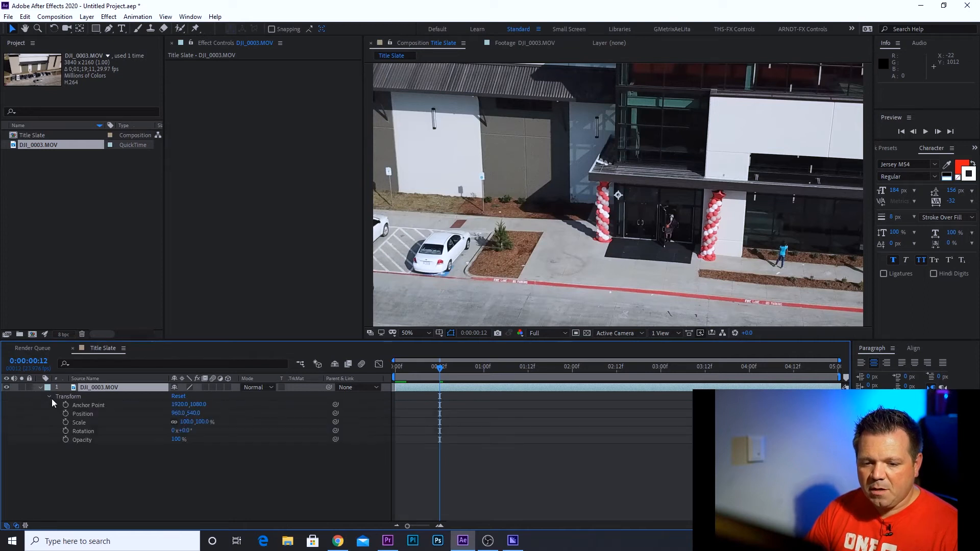
click(80, 424)
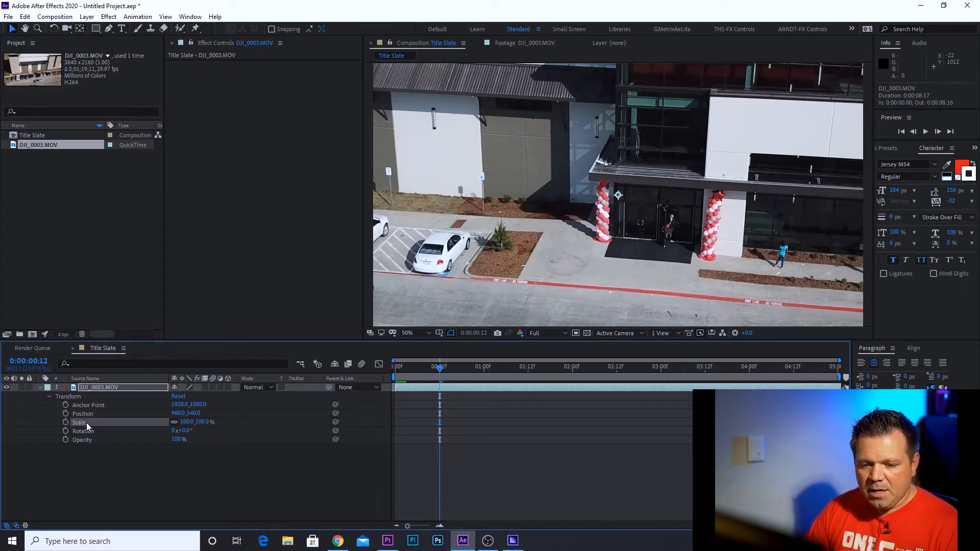
key(s)
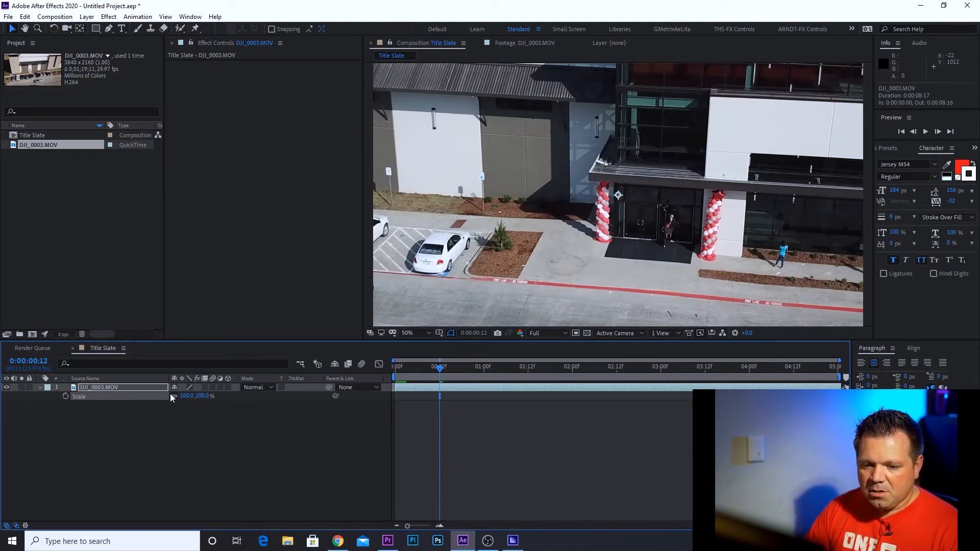
click(40, 389)
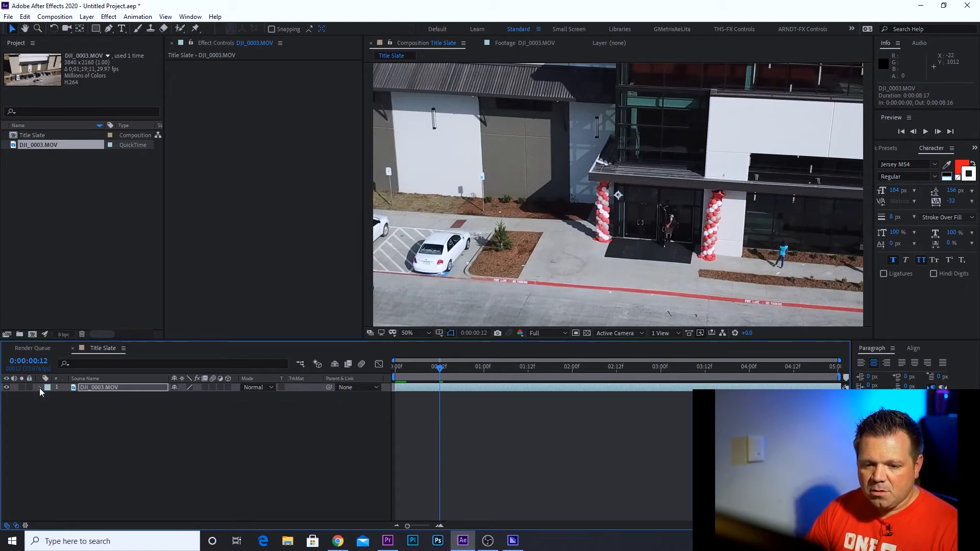
click(40, 389)
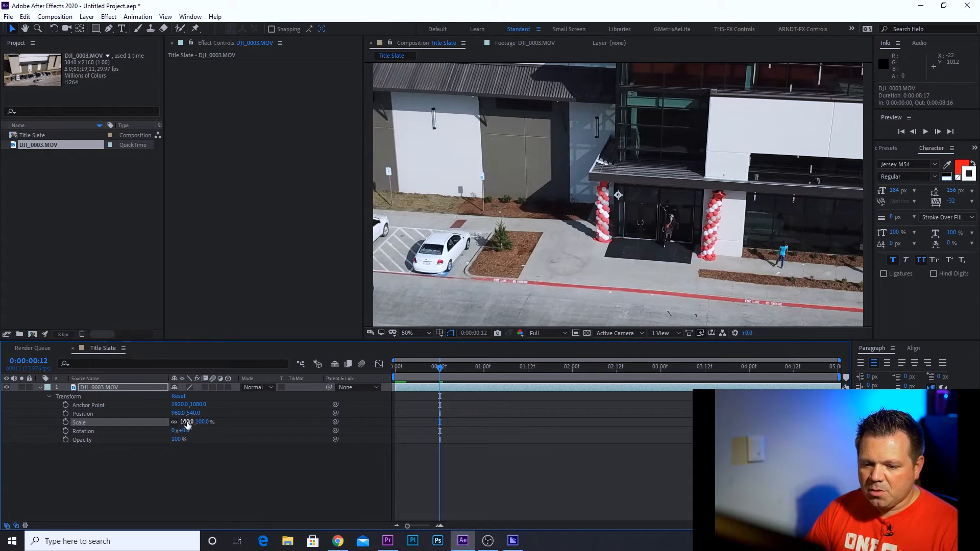
click(186, 422)
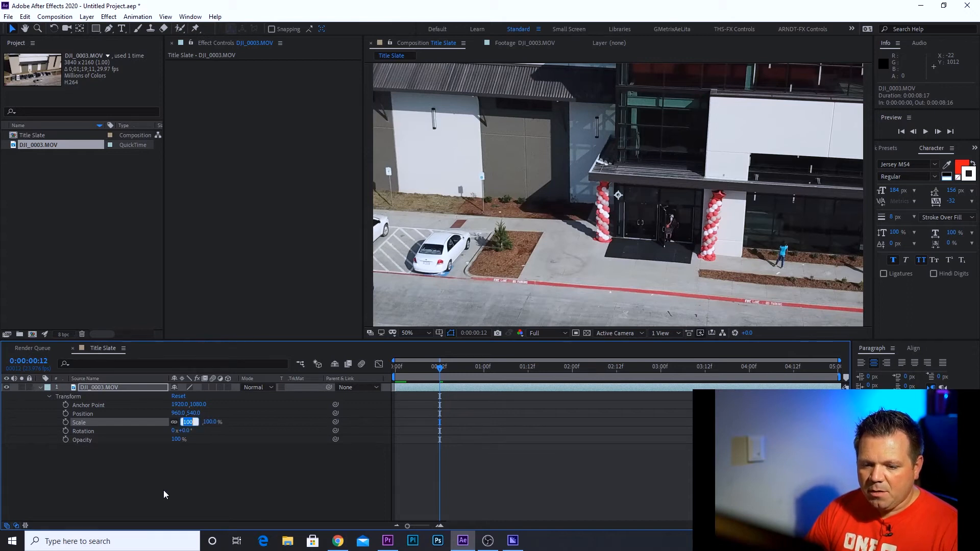
text(52)
key(Return)
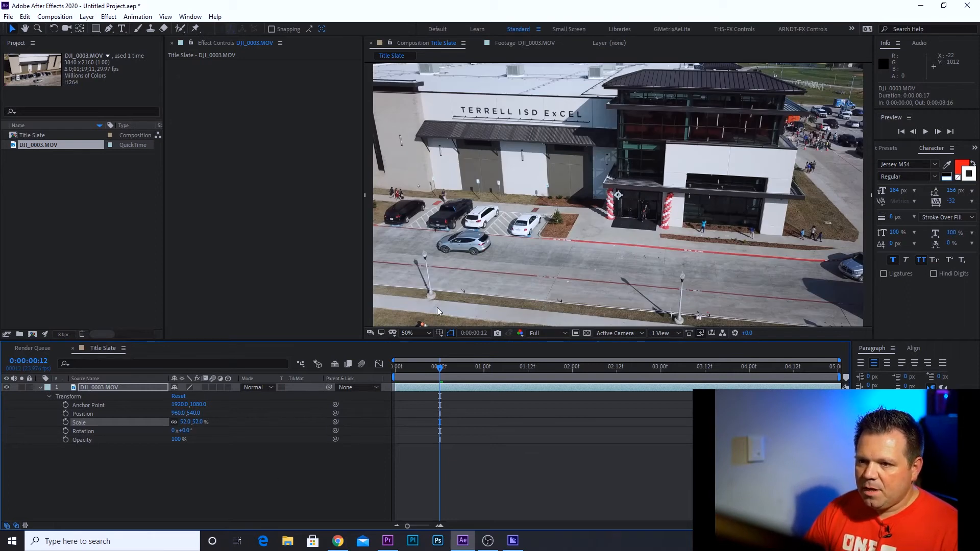
Create a horizontal text layer reading "WElcome", "To", "Terrell" on three lines
drag(439, 369, 414, 368)
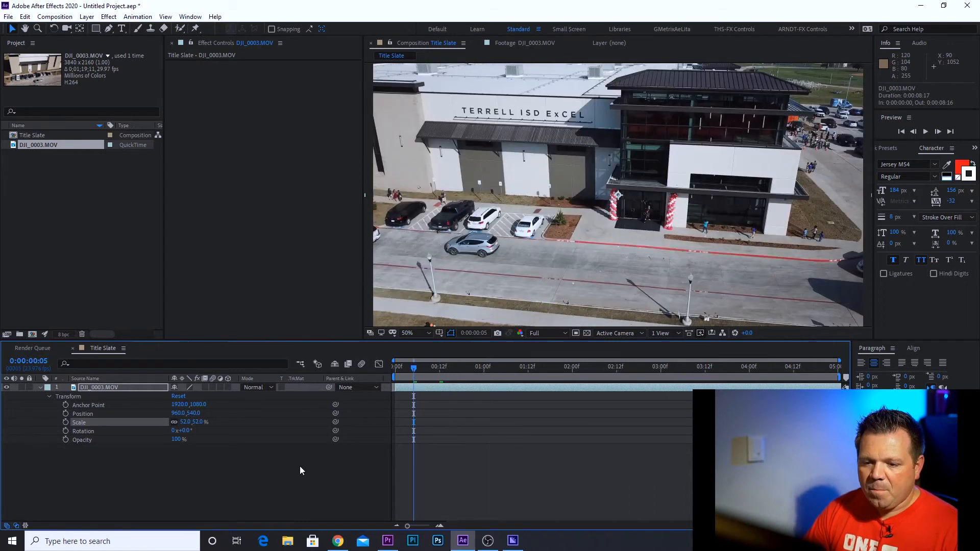
click(298, 471)
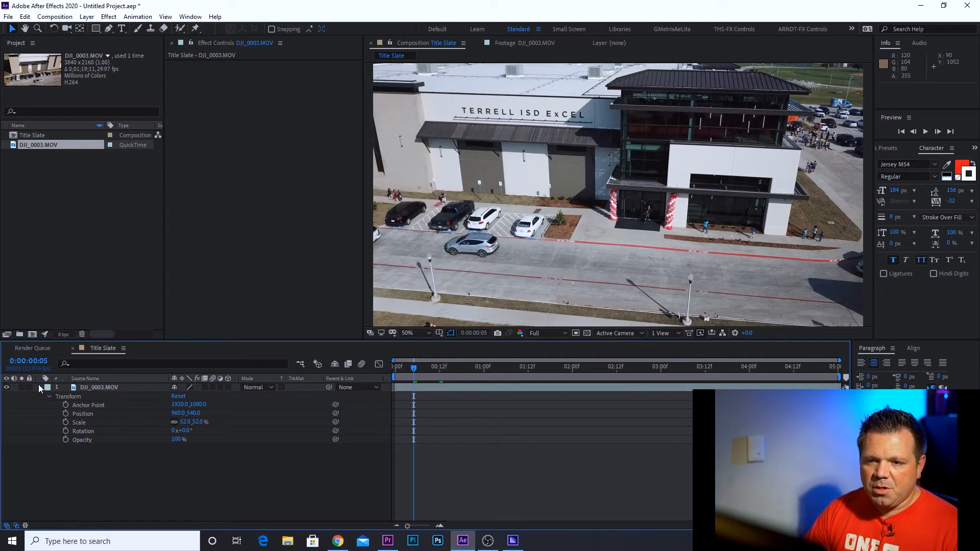
click(123, 30)
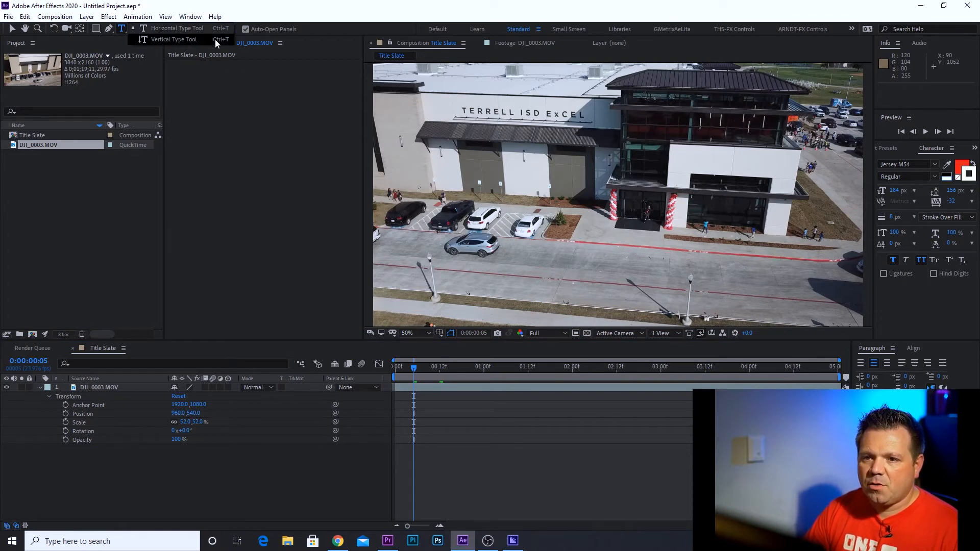
click(165, 29)
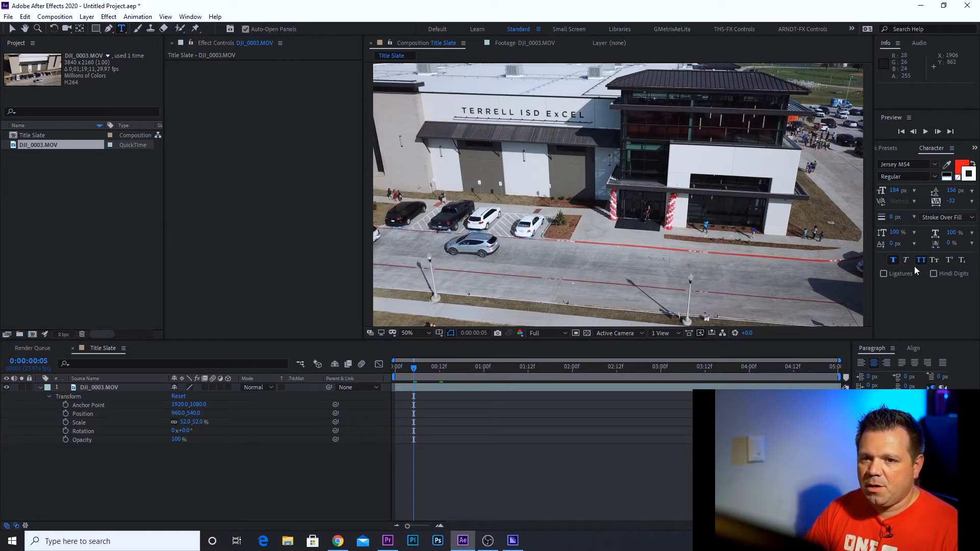
click(494, 144)
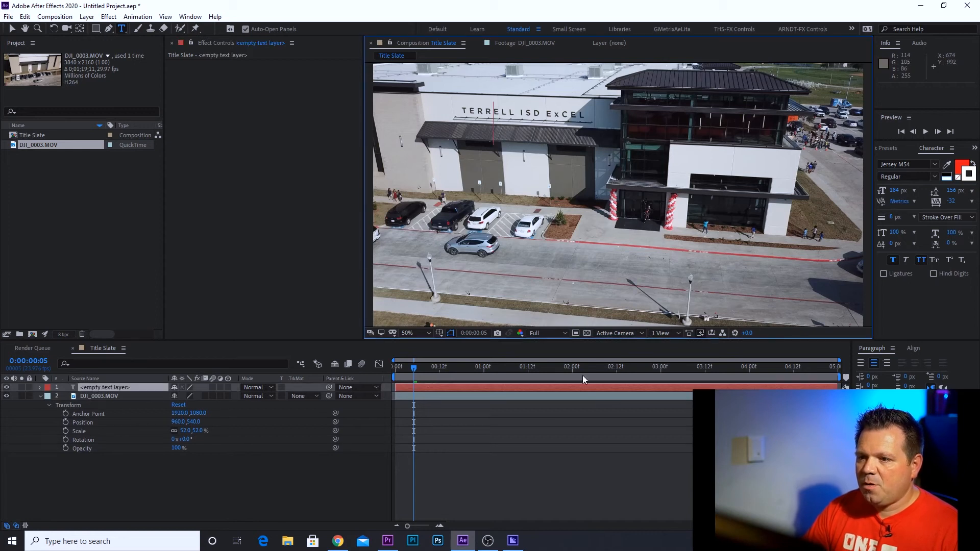
text(WElcome)
key(Return)
text(To)
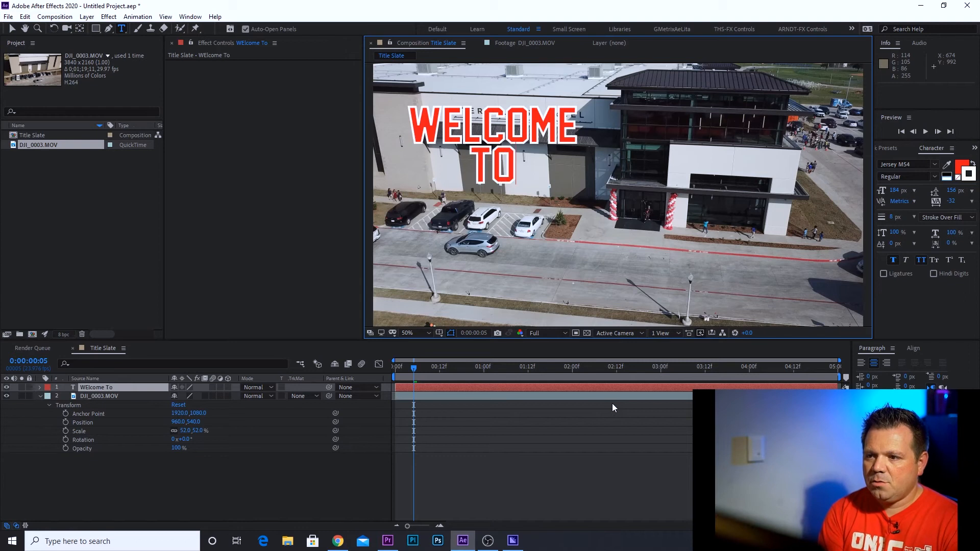
key(Return)
text(Terrell)
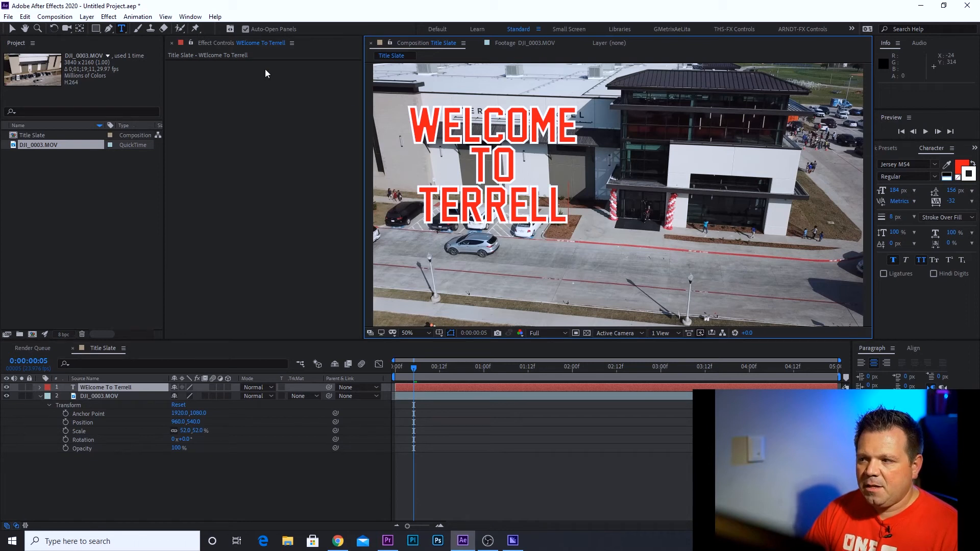
Select all of the title text and set its font size to 181 px
click(10, 31)
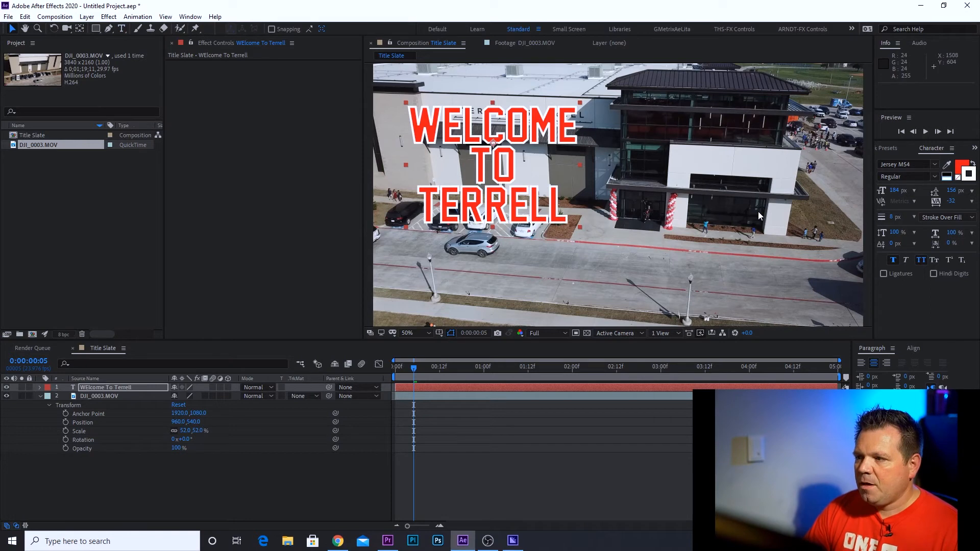
triple_click(425, 122)
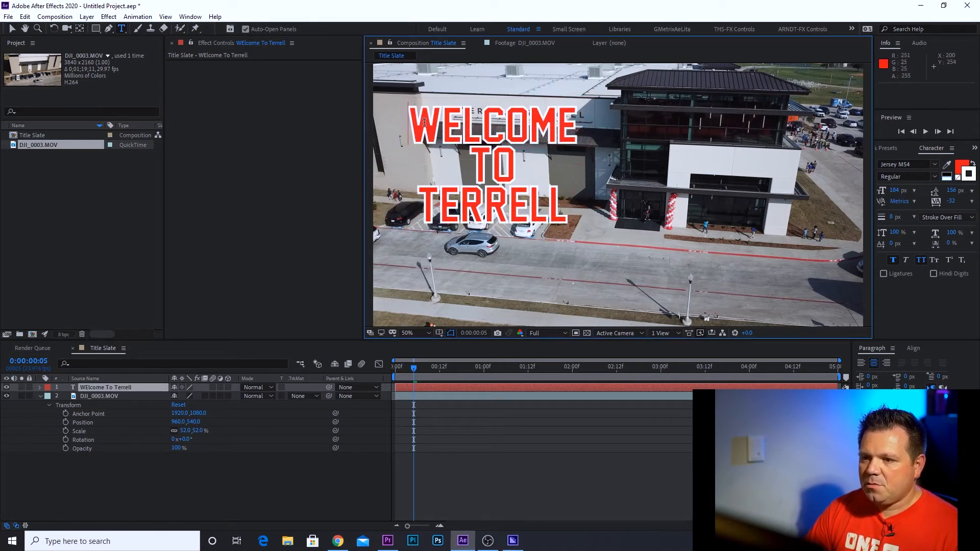
click(103, 458)
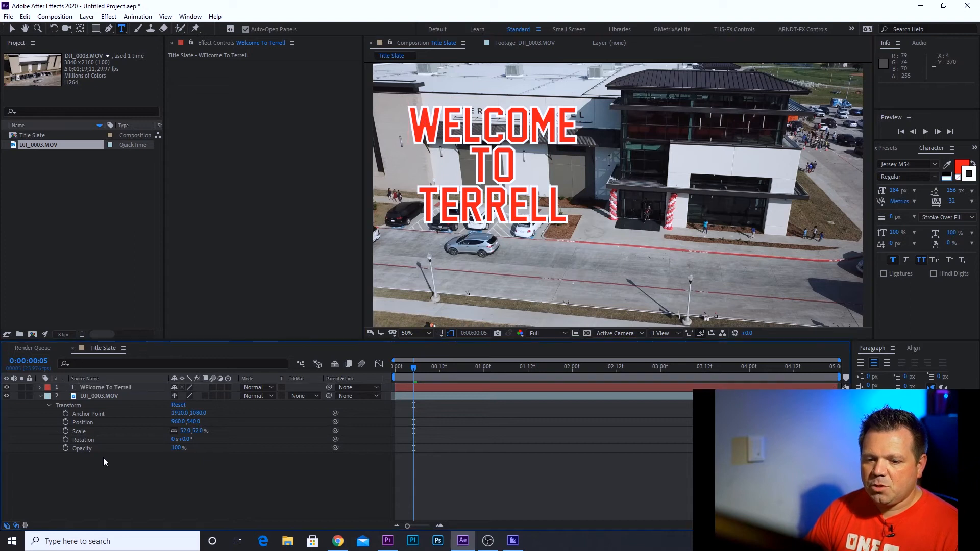
click(112, 389)
double_click(485, 129)
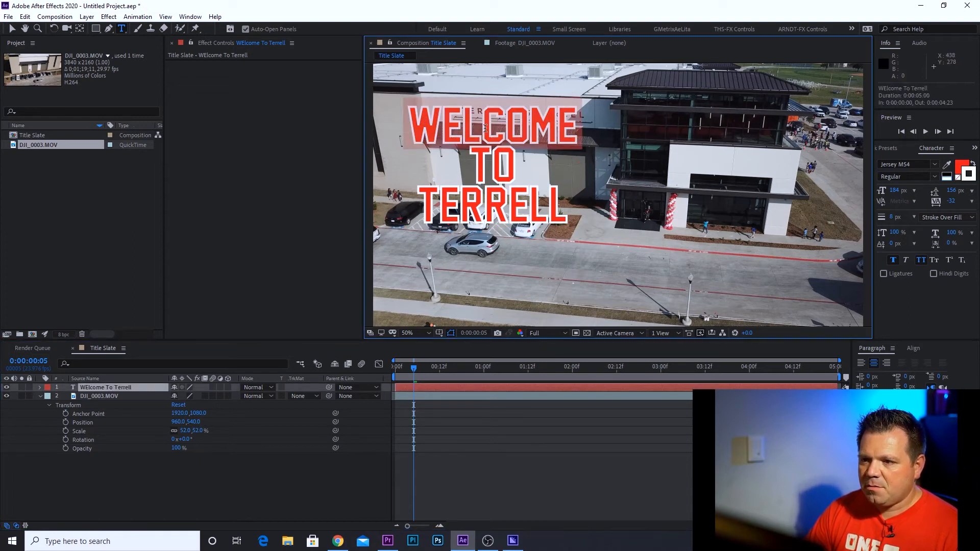
click(433, 124)
click(411, 124)
key(ctrl+a)
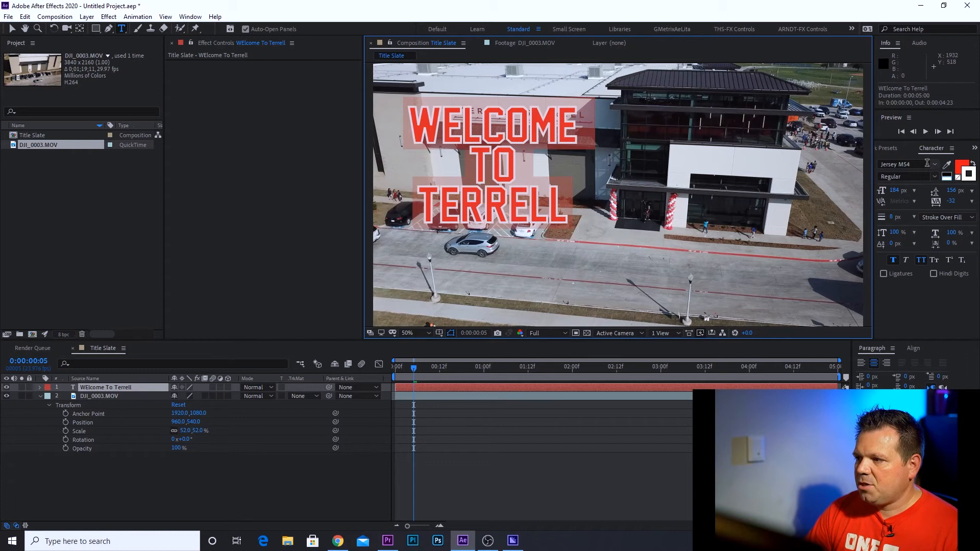
drag(895, 191, 955, 192)
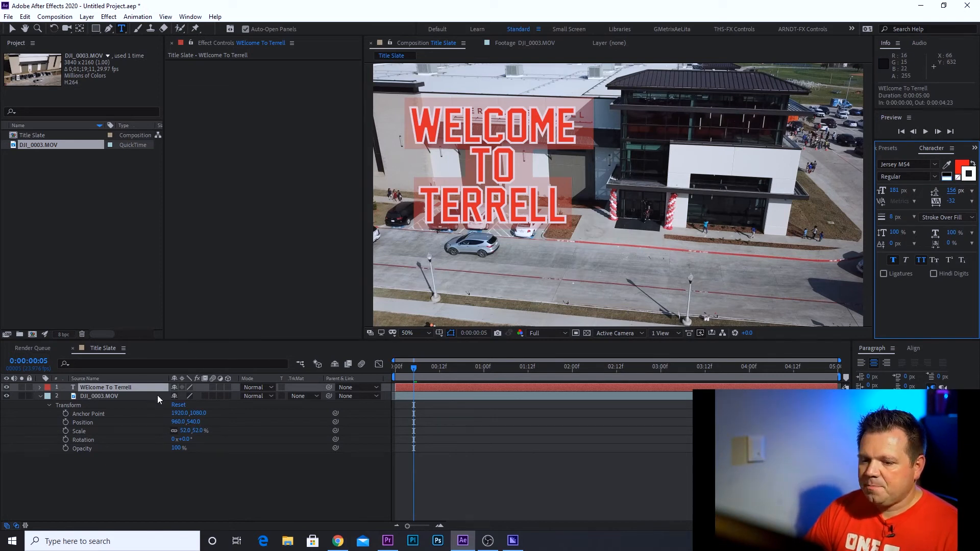
click(148, 467)
click(13, 28)
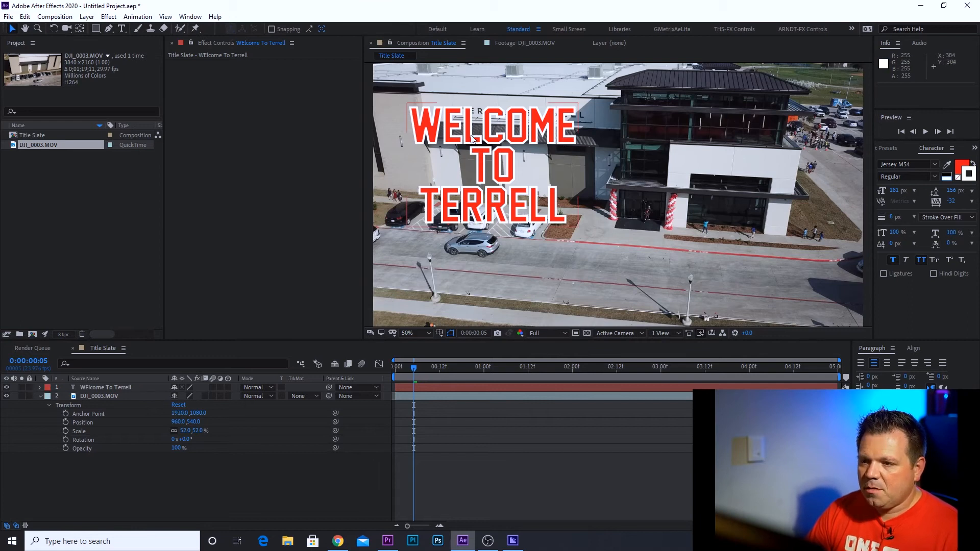
Move the title text layer to about position 958, 404, over the building
click(95, 389)
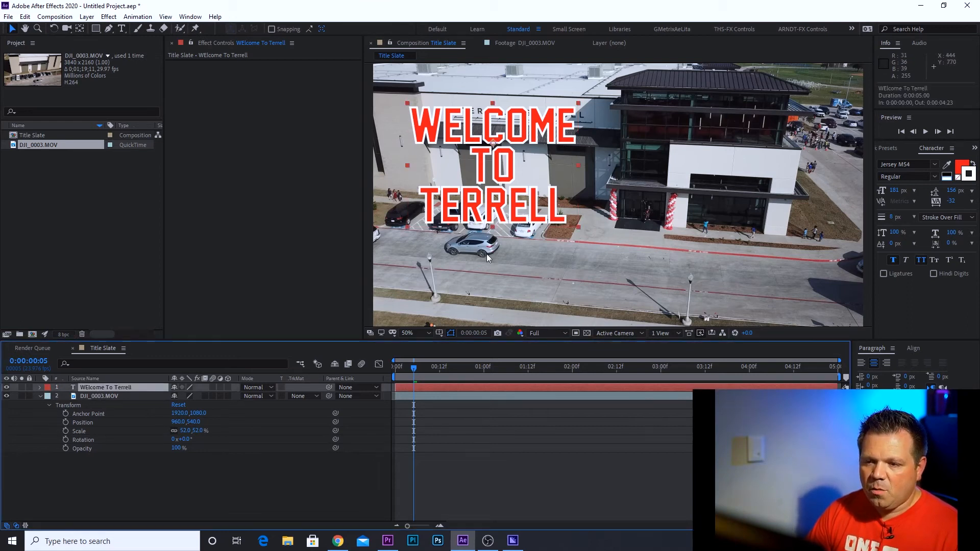
drag(487, 125, 613, 143)
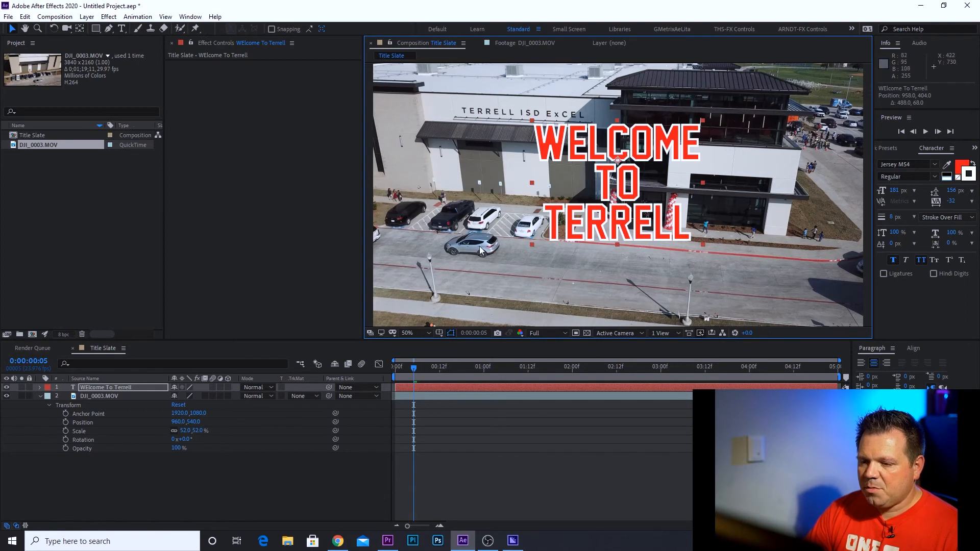
Show the Title/Action Safe guides in the composition viewer, leaving the proportional grid off
click(438, 334)
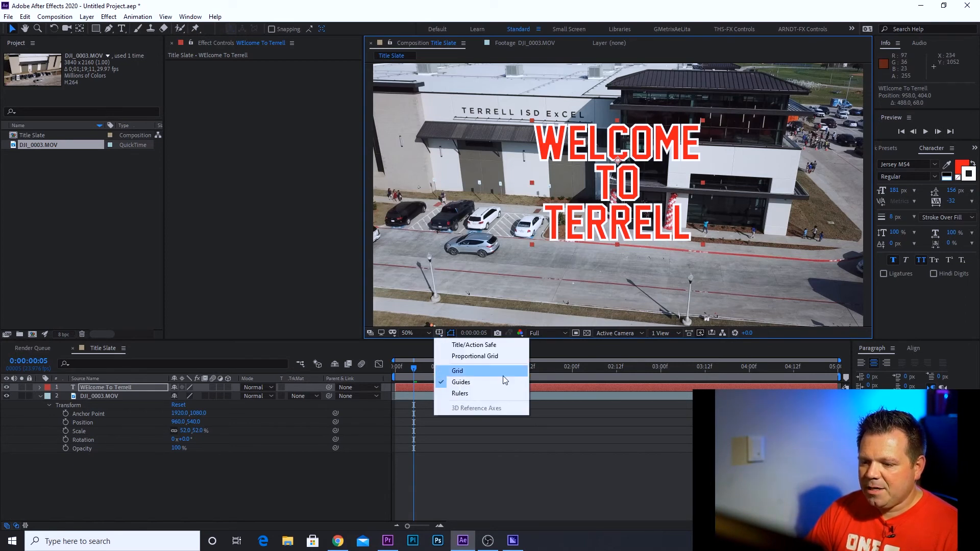
click(491, 346)
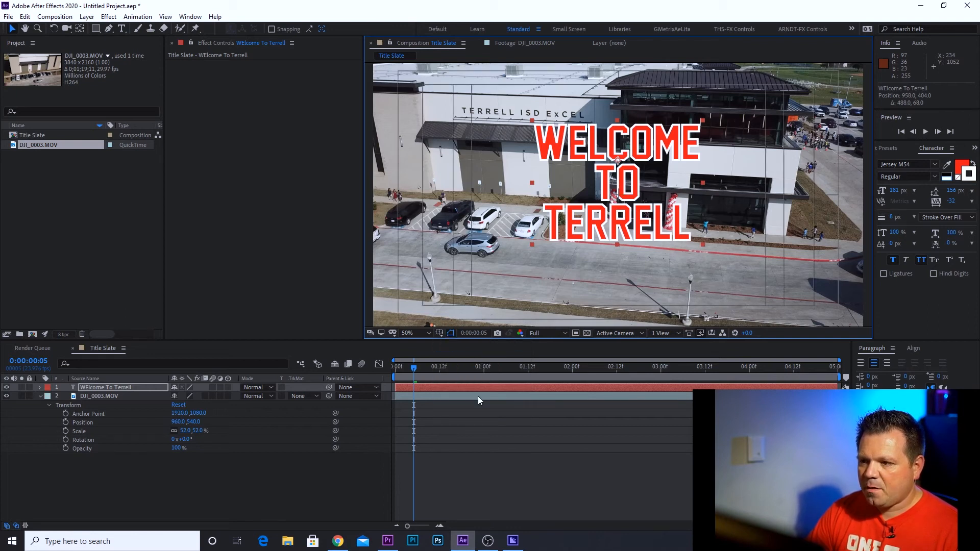
click(439, 333)
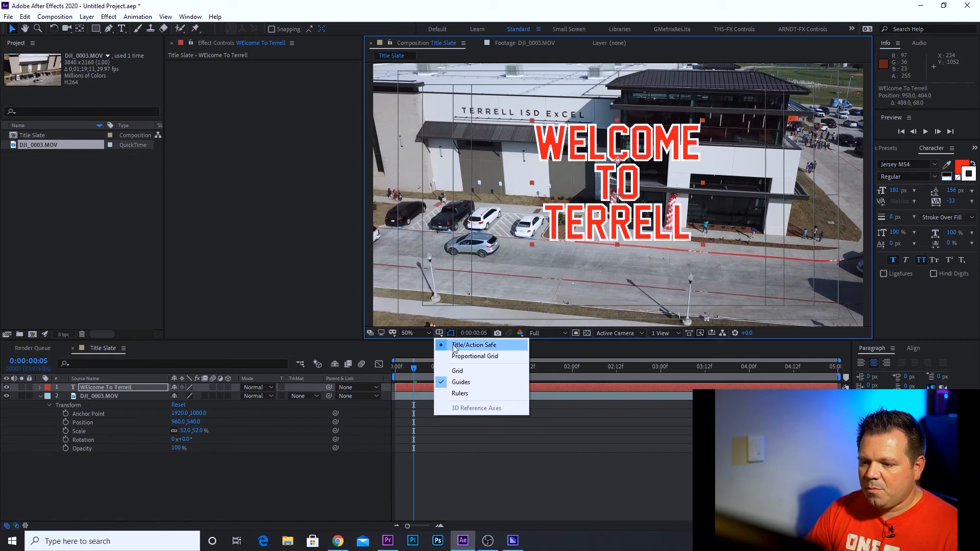
click(465, 357)
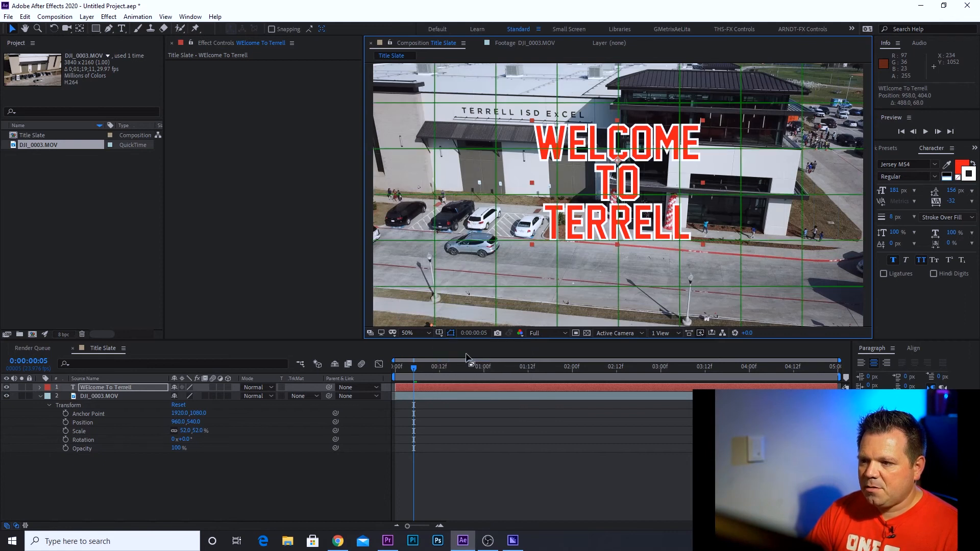
click(439, 333)
click(459, 347)
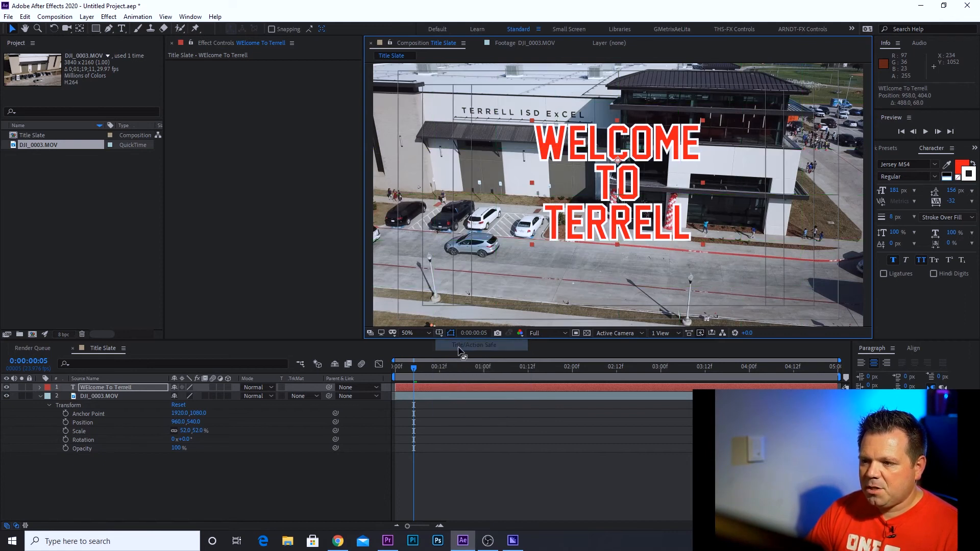
Move the title text slightly lower to about position 964, 456 and return to the composition start
drag(635, 157, 637, 167)
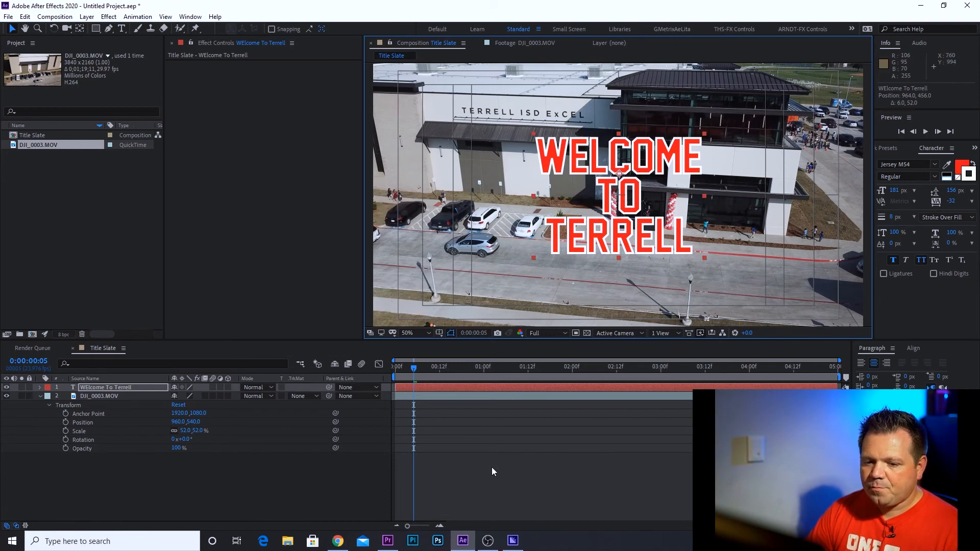
drag(412, 363, 391, 385)
click(166, 482)
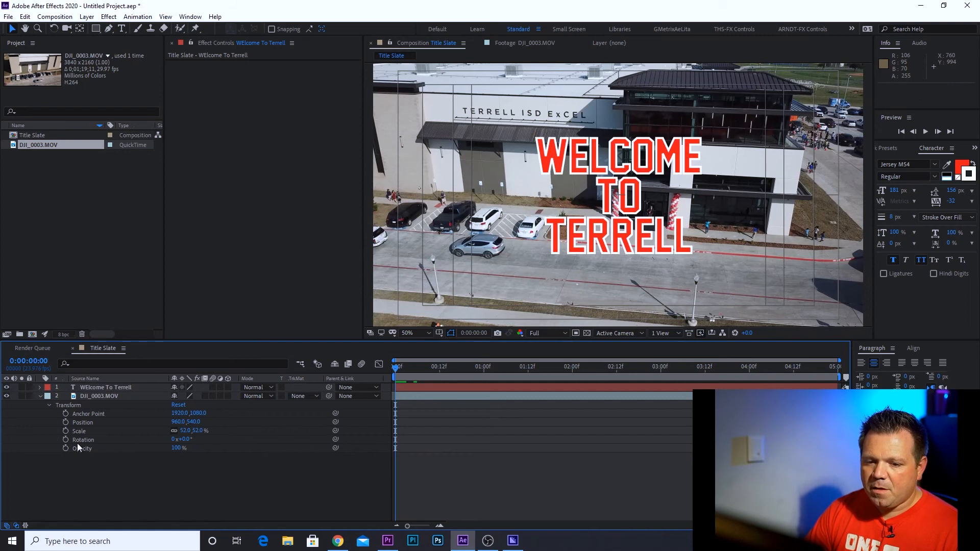
Expand the title text layer's Transform properties
click(84, 386)
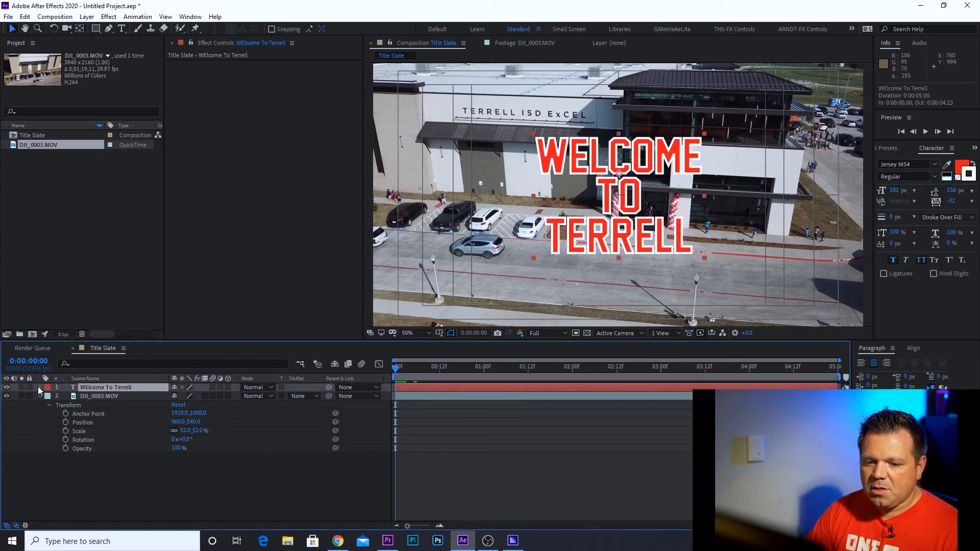
click(40, 387)
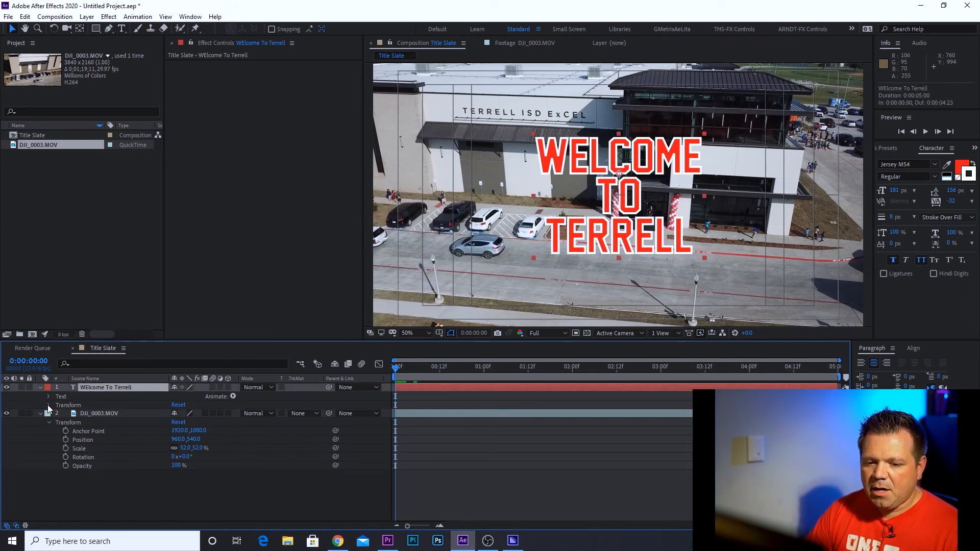
click(49, 406)
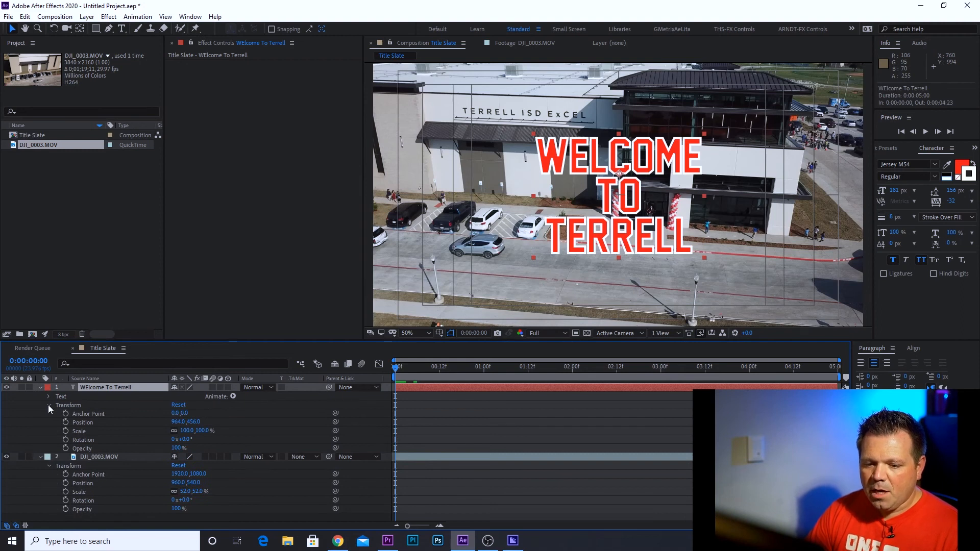
Set the title text layer's Opacity to 0% and add an Opacity keyframe at the composition start
click(94, 449)
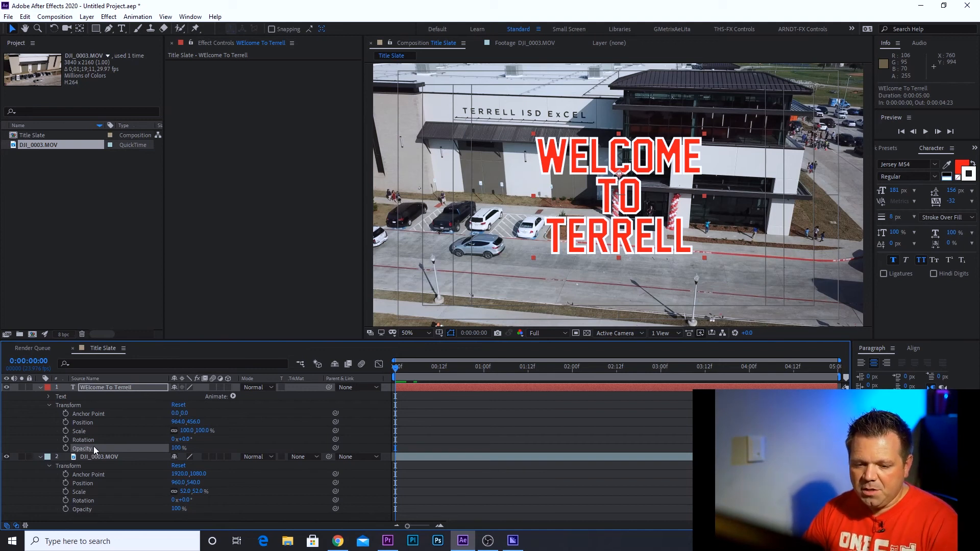
key(t)
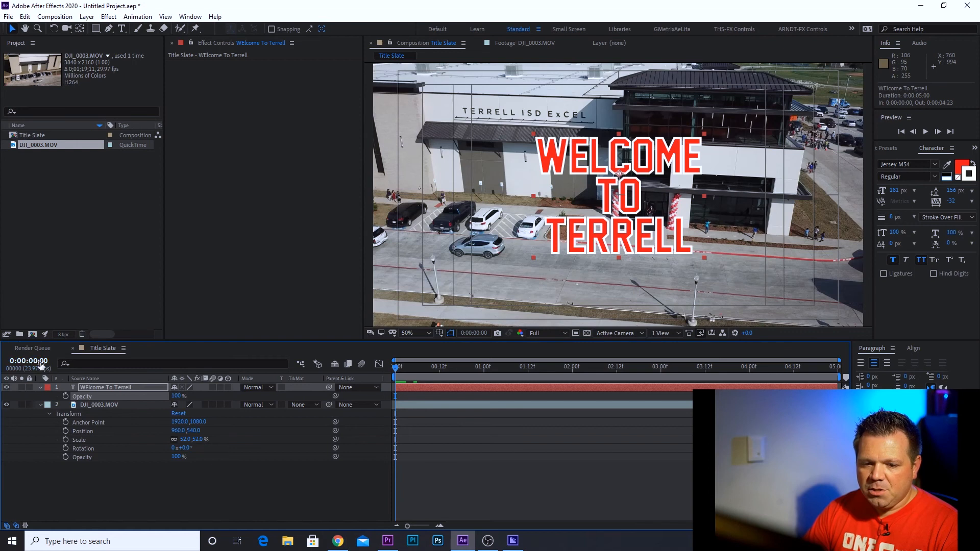
click(175, 397)
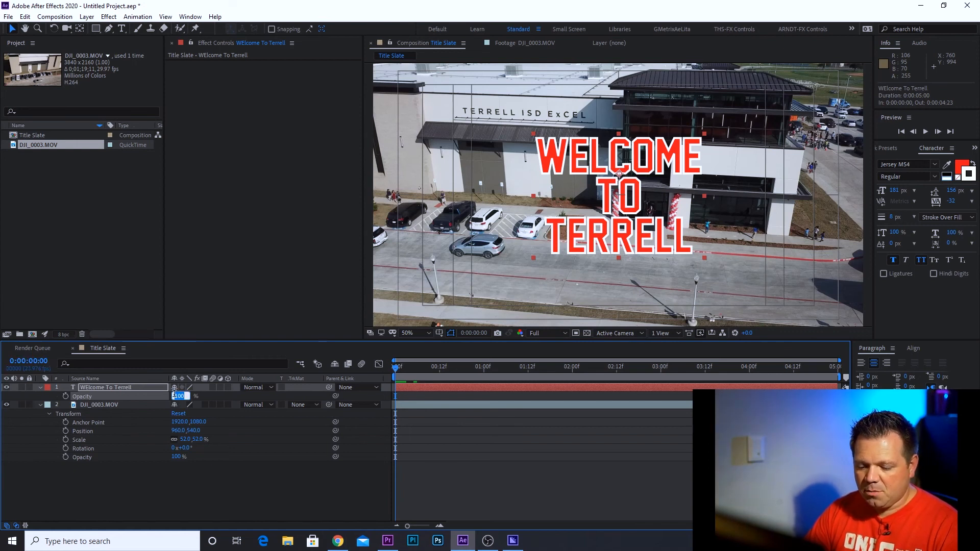
text(0)
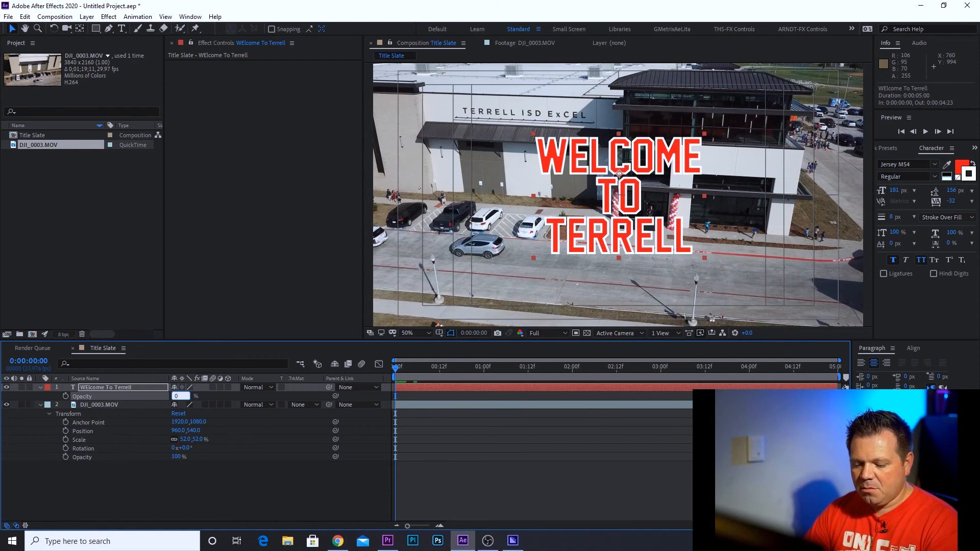
key(Return)
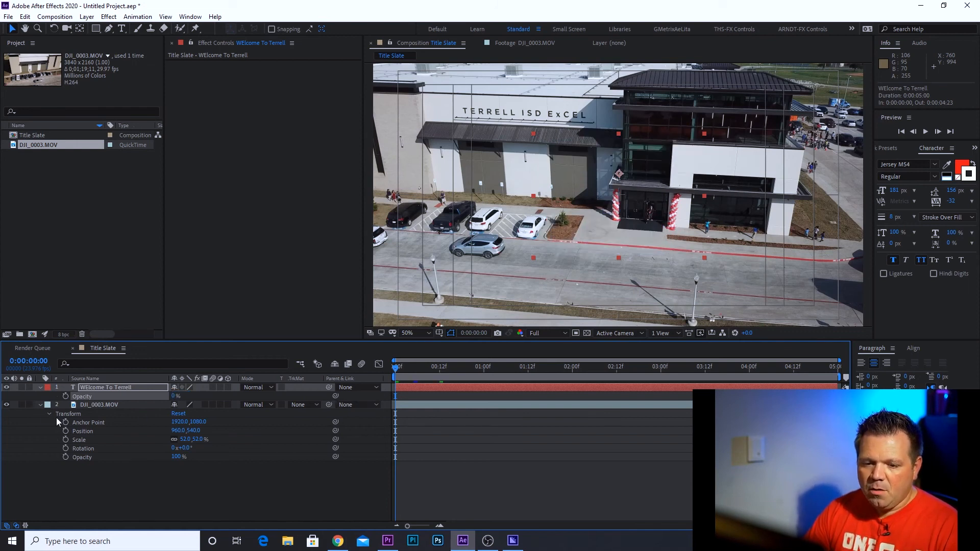
click(65, 396)
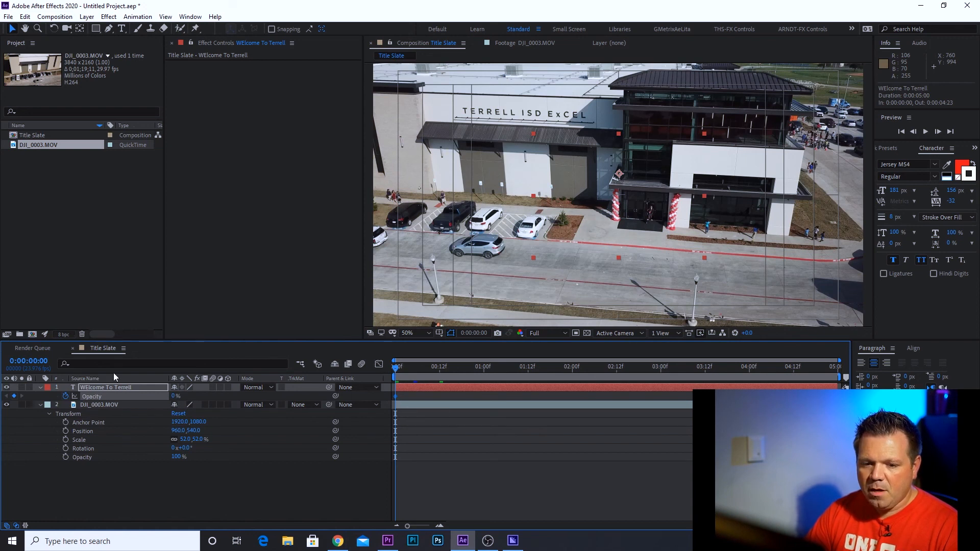
Start entering a new current time for the Title Slate timeline
click(45, 362)
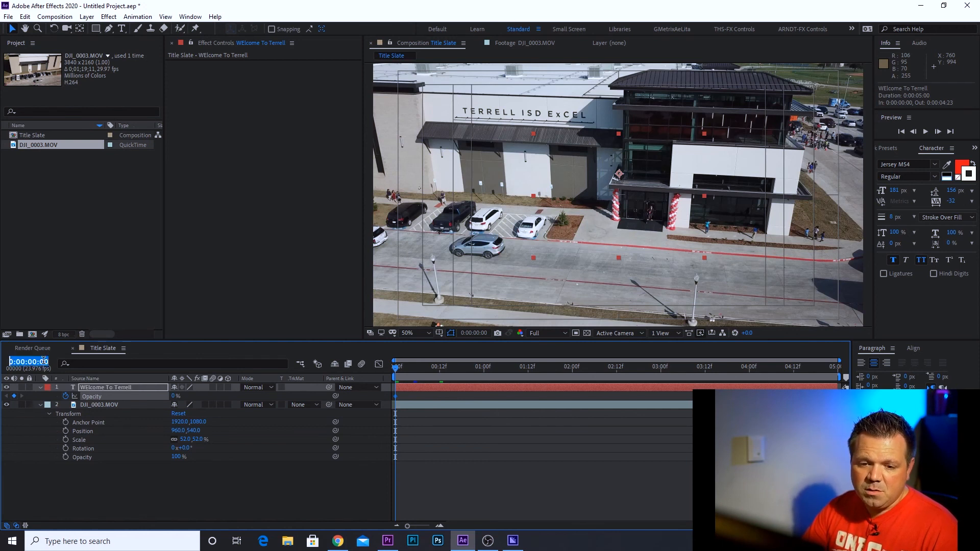
click(46, 362)
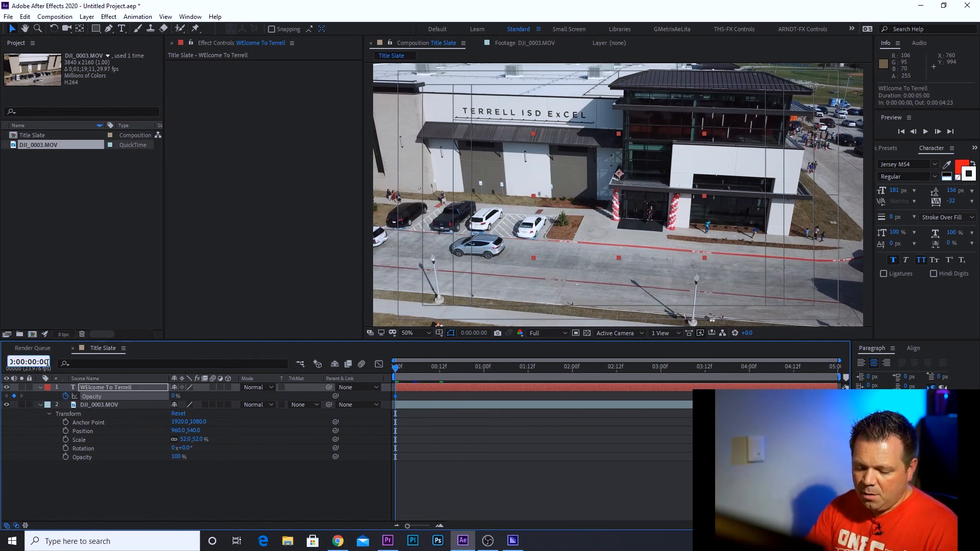
key(BackSpace)
key(BackSpace)
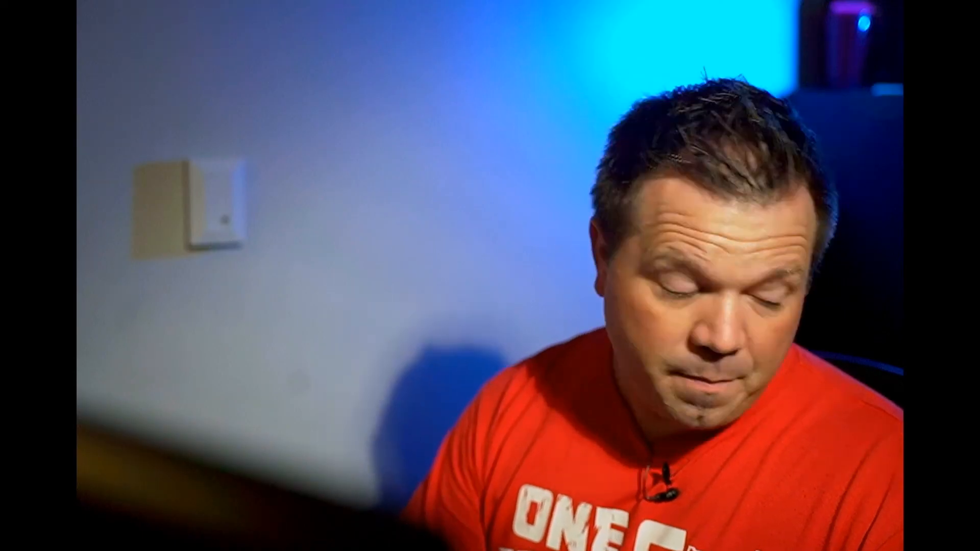